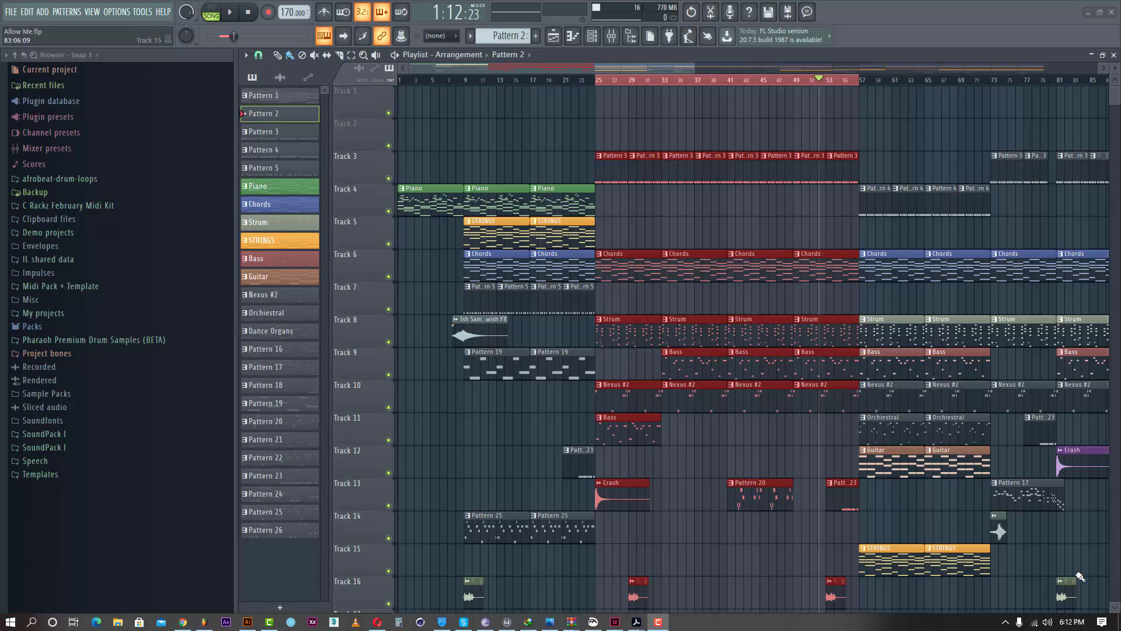
# Play the arrangement briefly from bar 25, at the start of the selected section.
pyautogui.moveTo(695, 69); pyautogui.dragTo(829, 73)
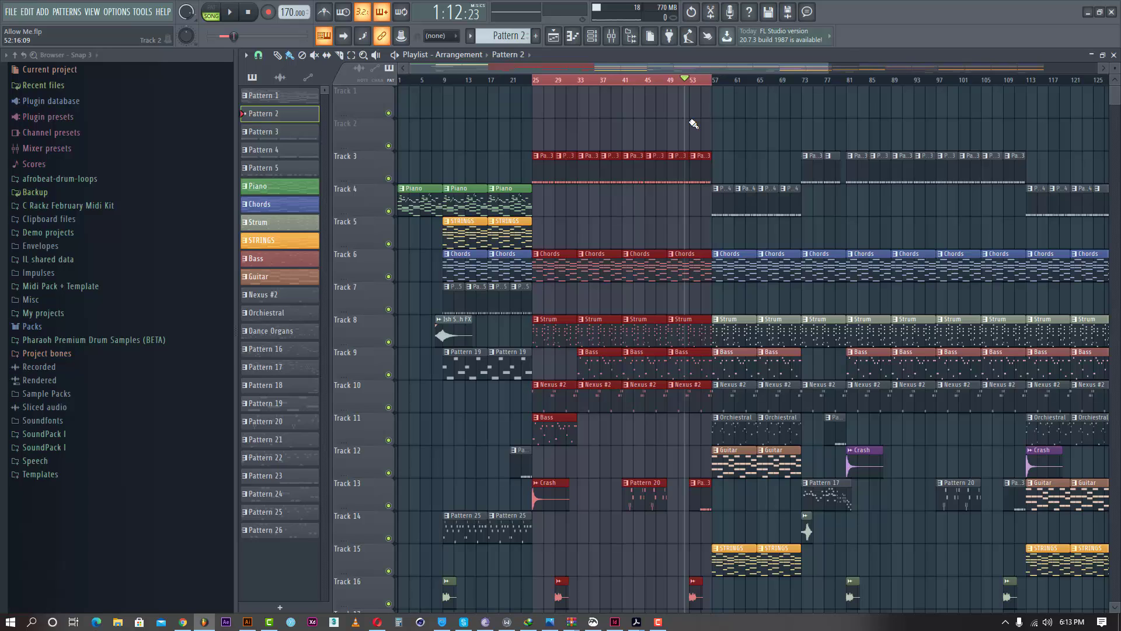
pyautogui.click(536, 82)
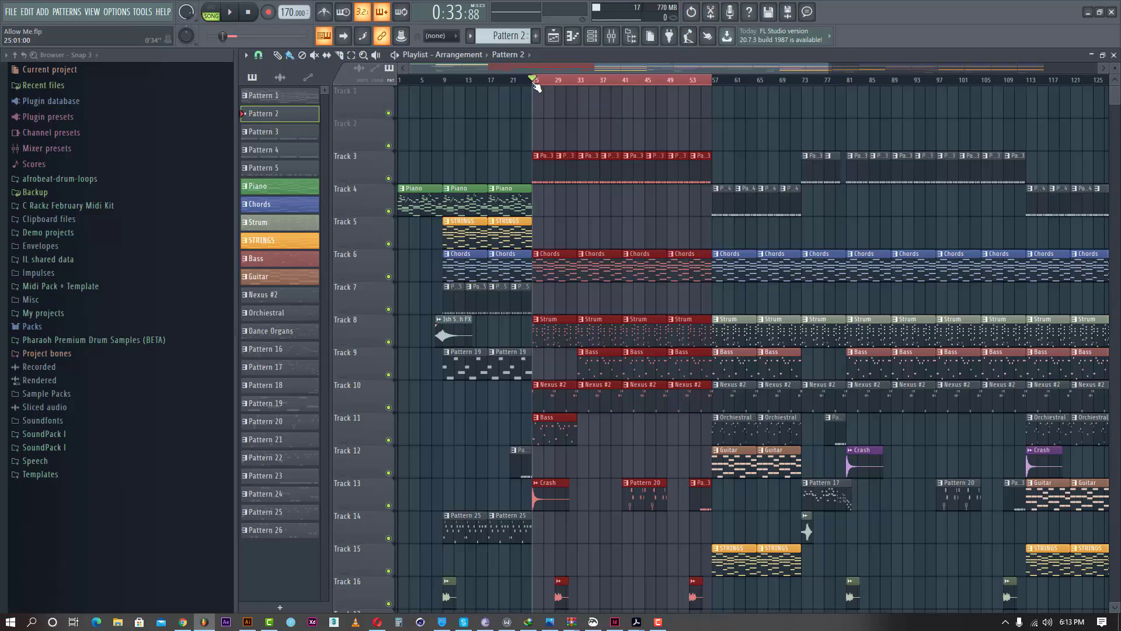
pyautogui.press('space')
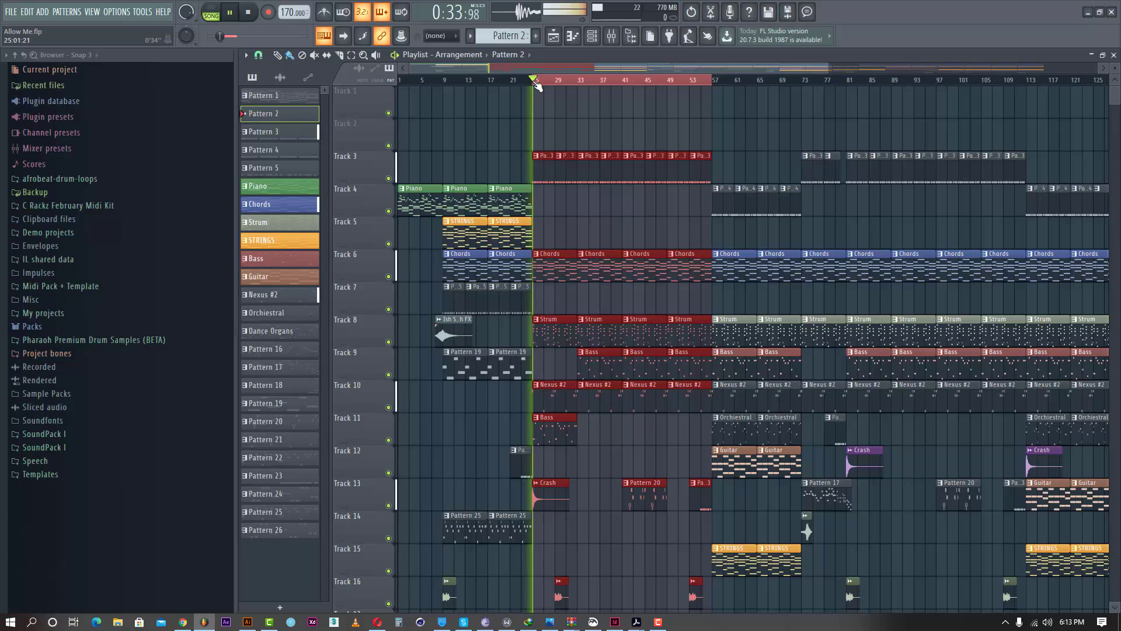
pyautogui.press('space')
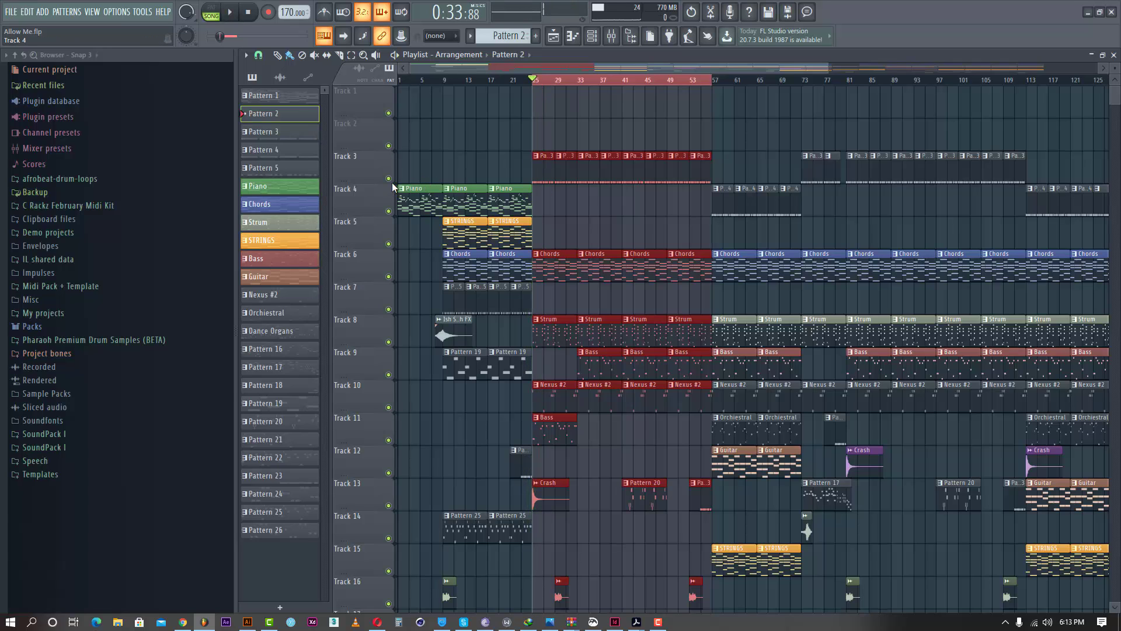
# Solo Track 3 in the playlist and unmute Tracks 11 and 9, playing the drums and bass together.
pyautogui.rightClick(389, 178)
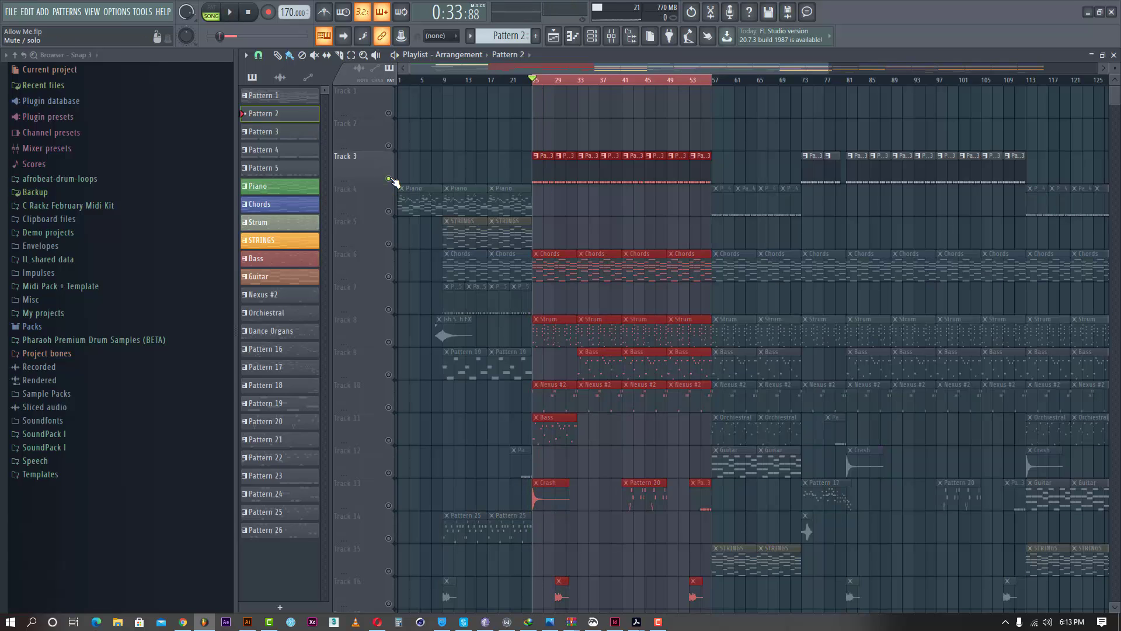
pyautogui.press('space')
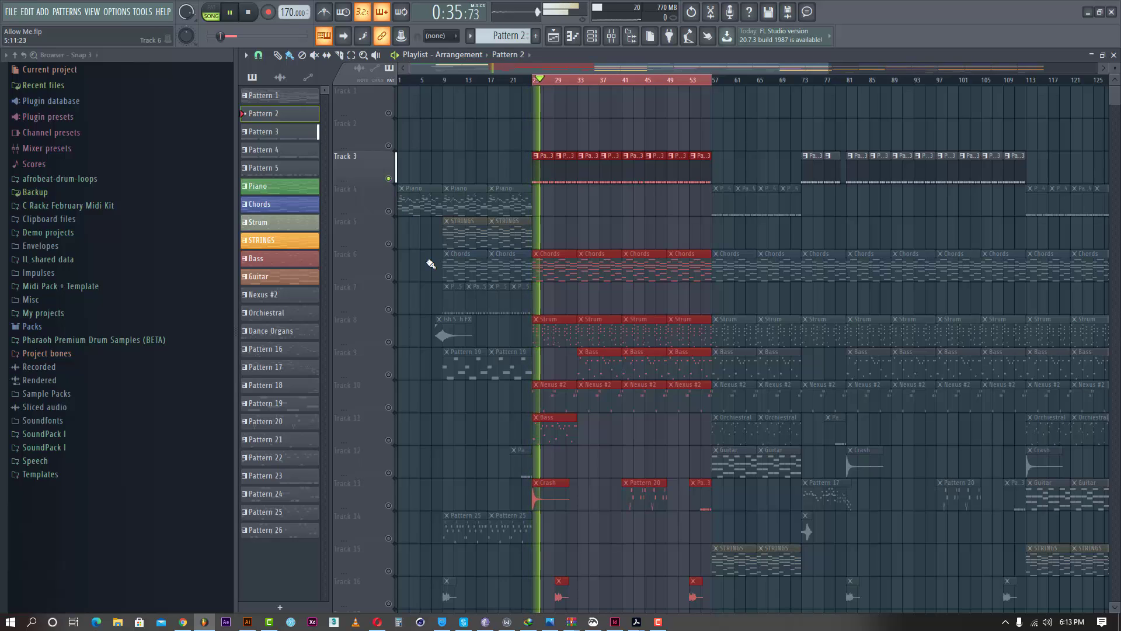
pyautogui.press('space')
pyautogui.click(389, 441)
pyautogui.press('space')
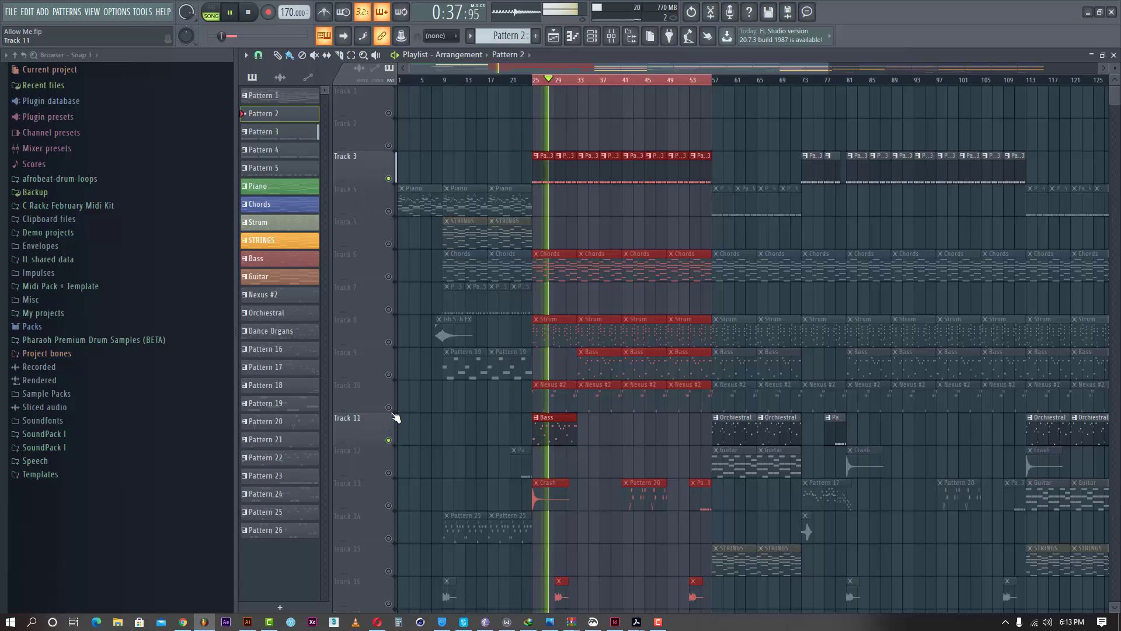
pyautogui.click(389, 375)
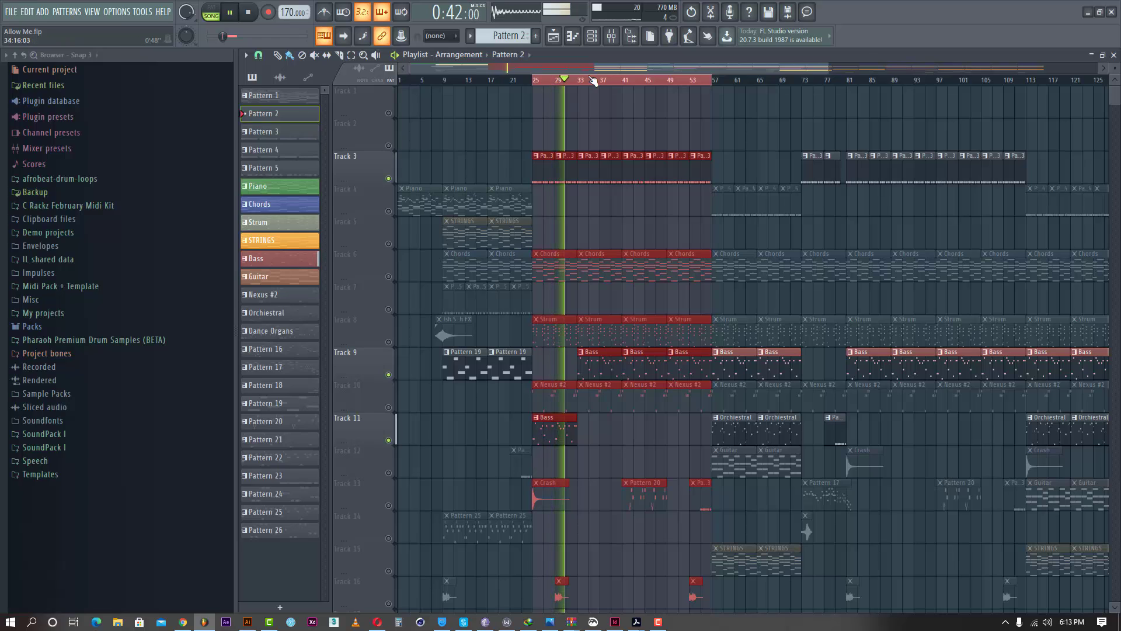
pyautogui.press('space')
# Examine the Kick and Bass levels in the mixer during playback, and close the mixer.
pyautogui.click(611, 36)
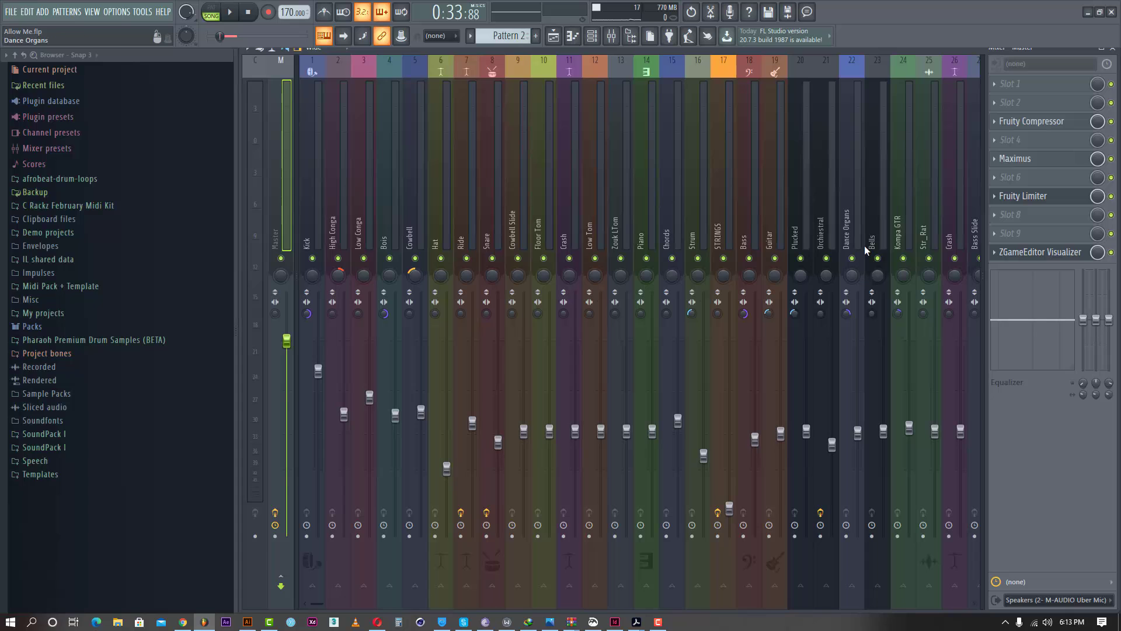
pyautogui.press('space')
pyautogui.click(311, 228)
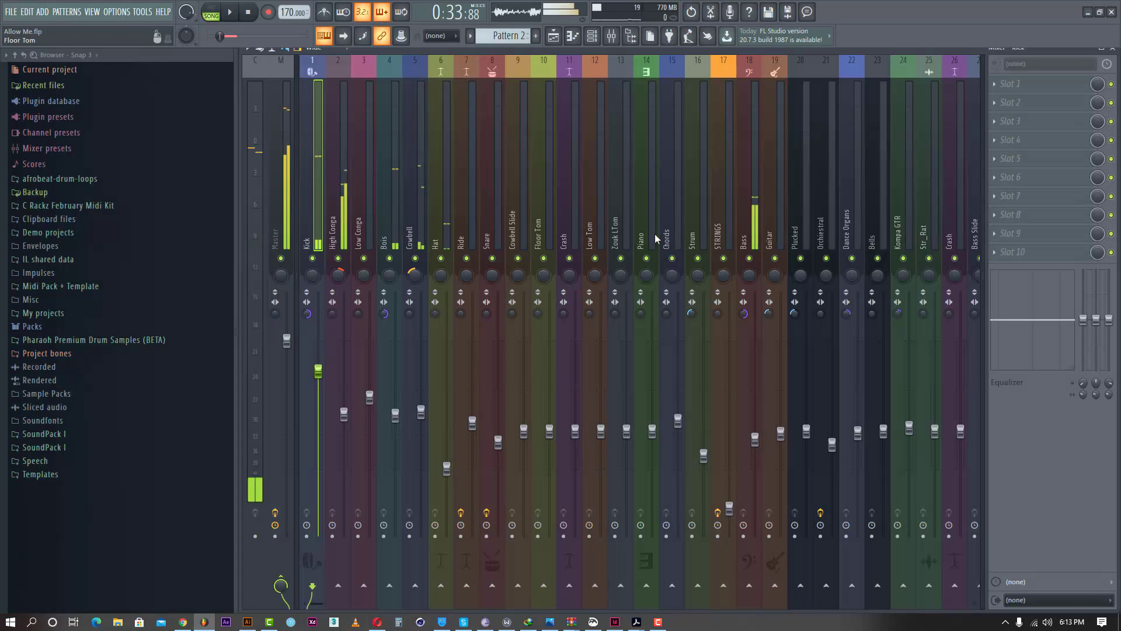
pyautogui.click(745, 232)
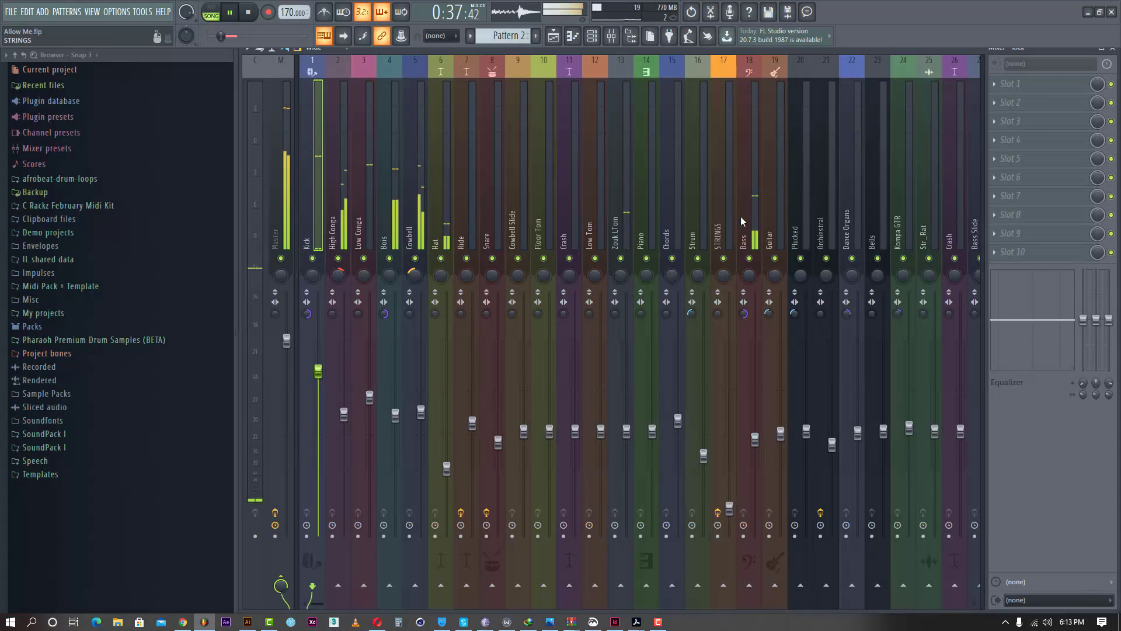
pyautogui.click(749, 259)
pyautogui.click(749, 259)
pyautogui.press('space')
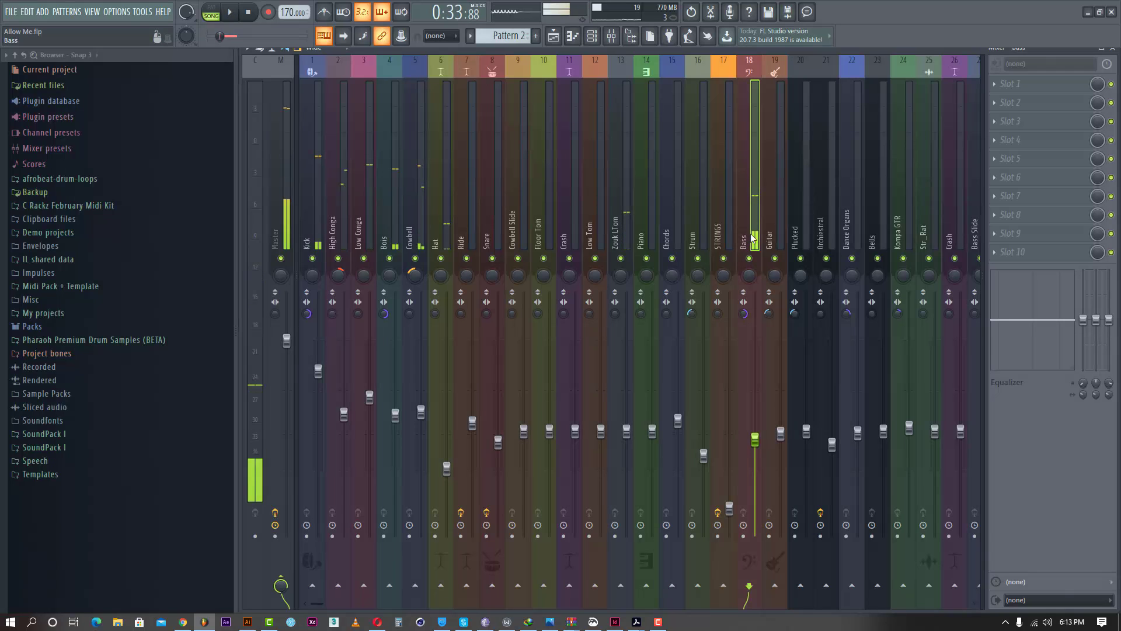
pyautogui.click(311, 233)
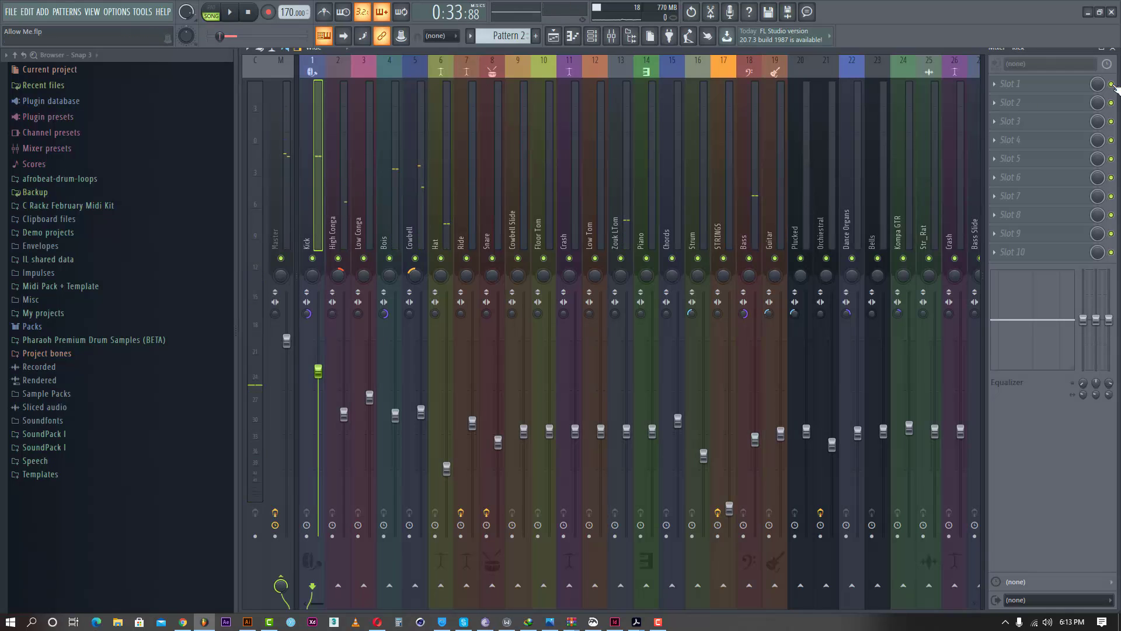
pyautogui.click(1111, 55)
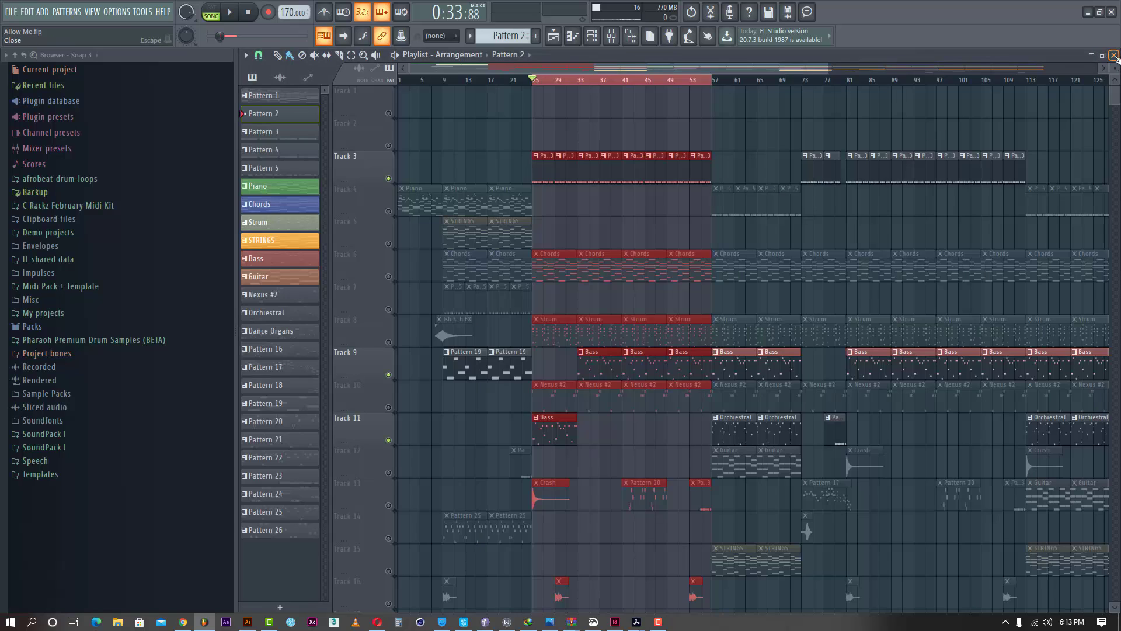
# Open the Kick channel's settings from the channel rack and inspect the options for its Mod X and Mod Y filter controls.
pyautogui.press('F6')
pyautogui.click(411, 85)
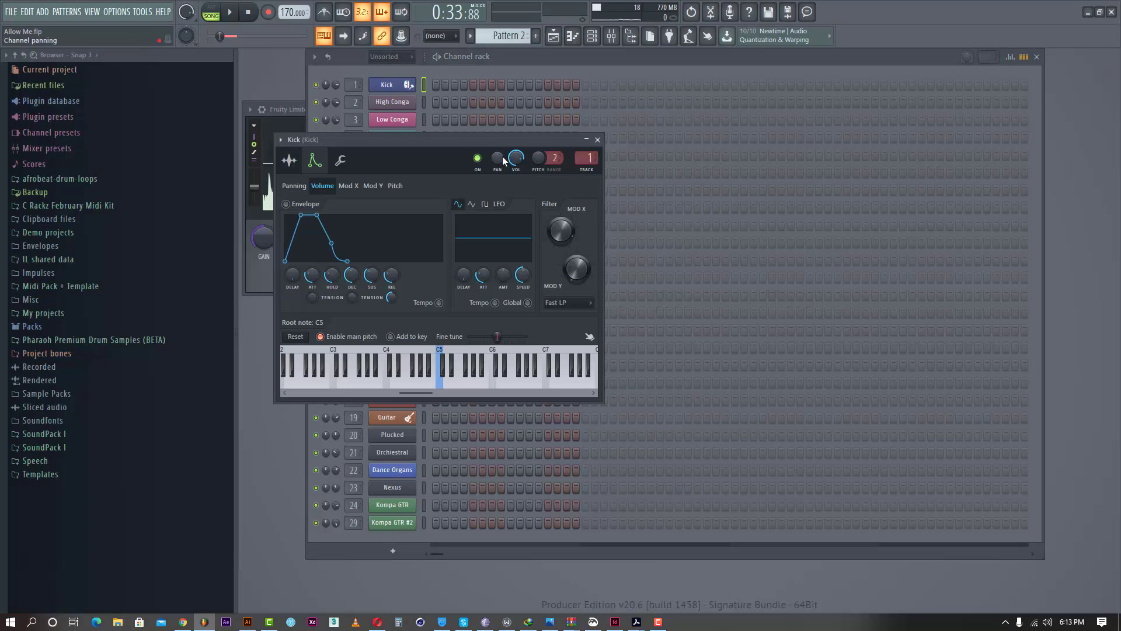
pyautogui.moveTo(505, 150); pyautogui.dragTo(637, 169)
pyautogui.rightClick(710, 253)
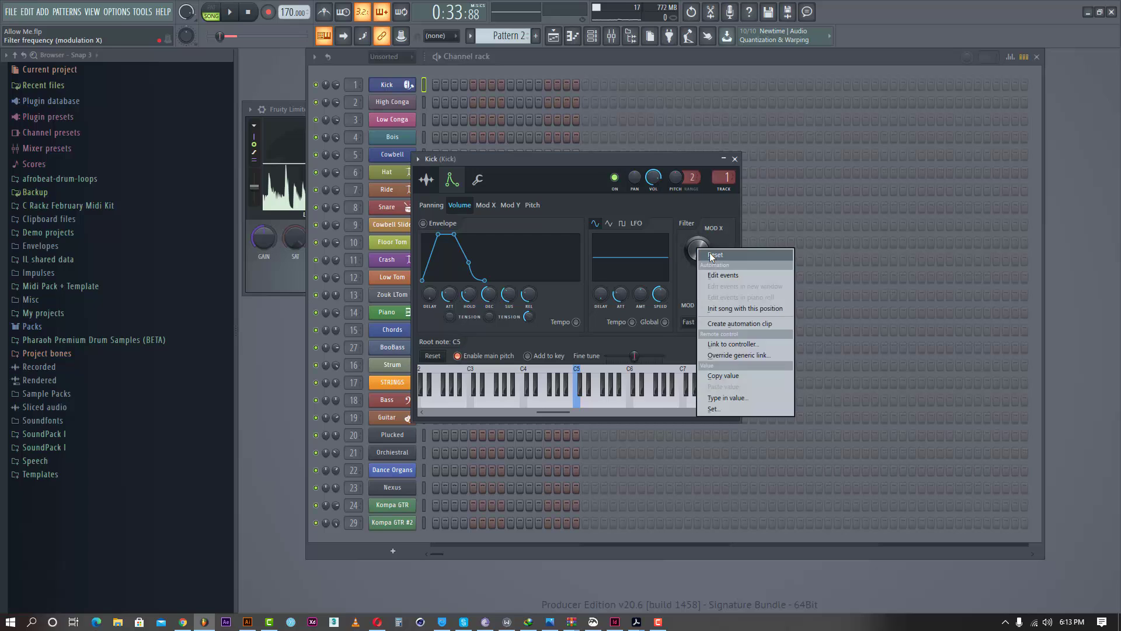
pyautogui.press('Escape')
pyautogui.rightClick(719, 293)
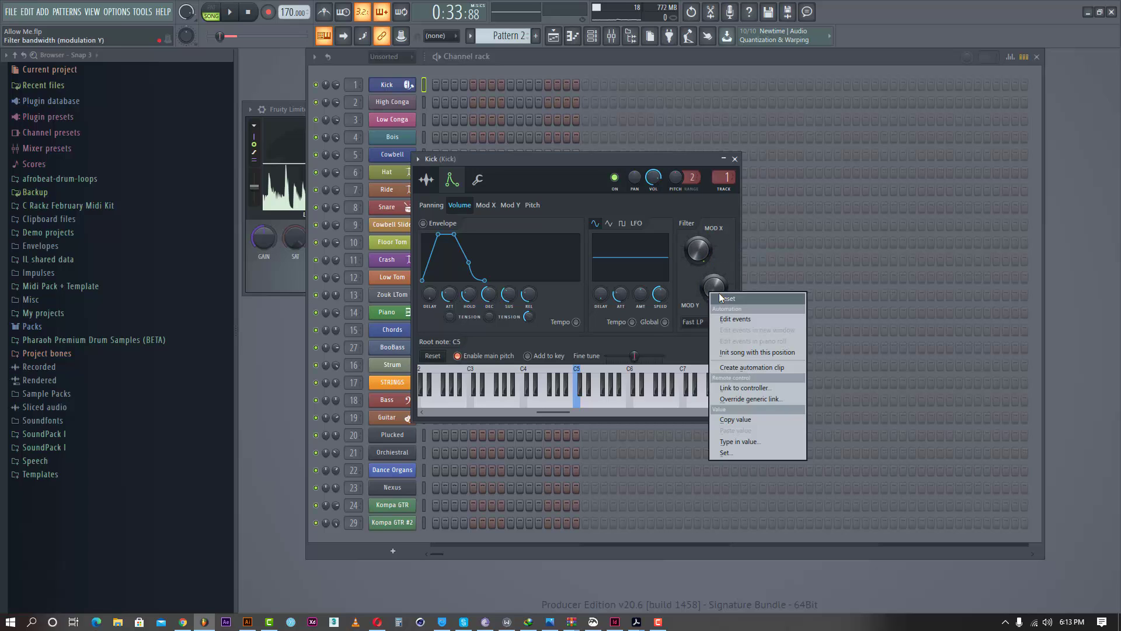
pyautogui.press('Escape')
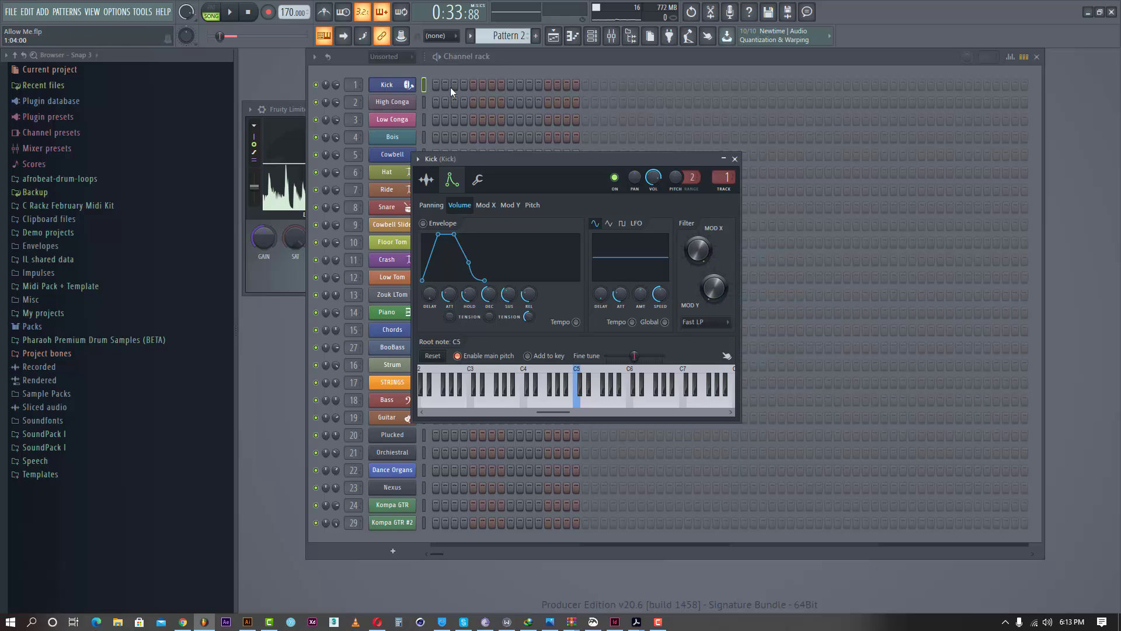
# Solo the Kick channel in the channel rack and play it back with its settings window open.
pyautogui.rightClick(325, 90)
pyautogui.press('Escape')
pyautogui.press('space')
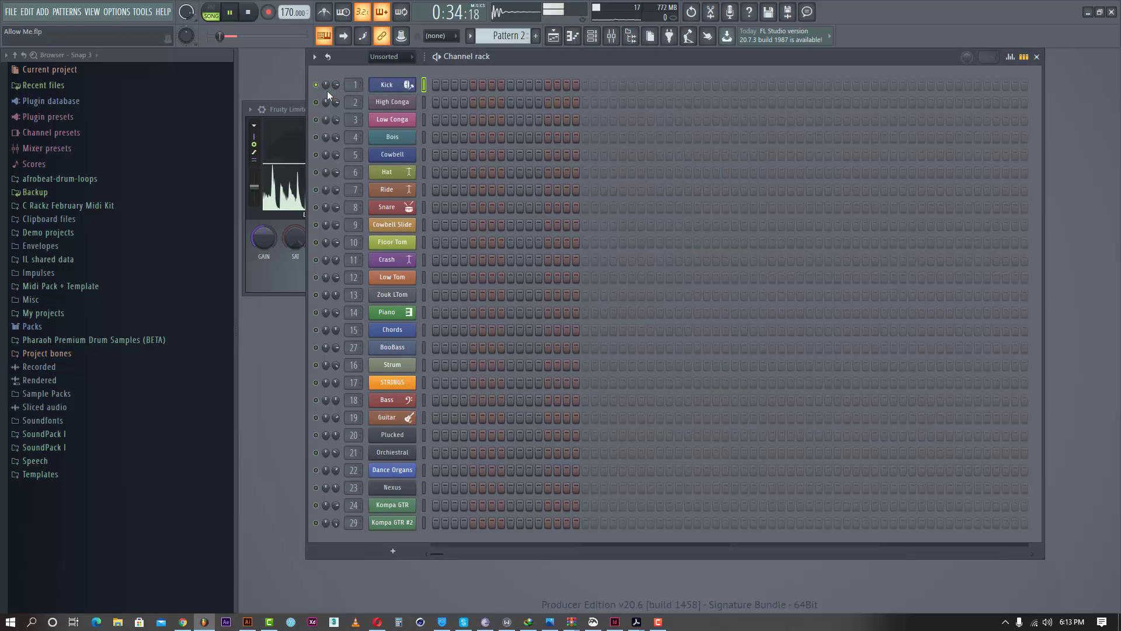
pyautogui.click(390, 84)
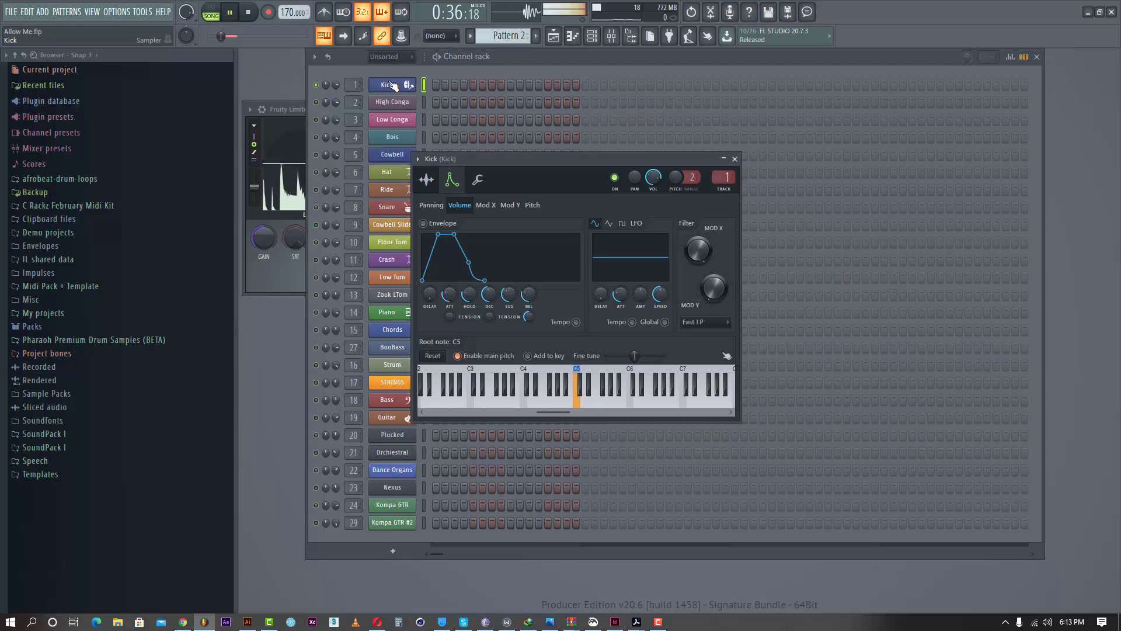
pyautogui.moveTo(462, 162); pyautogui.dragTo(580, 200)
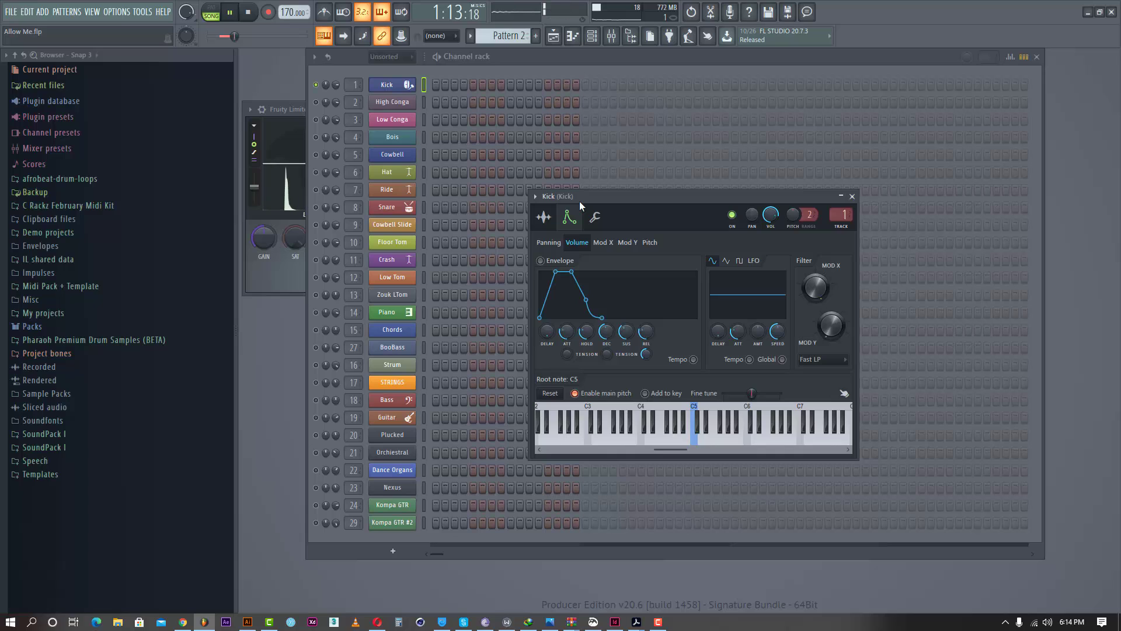
pyautogui.press('space')
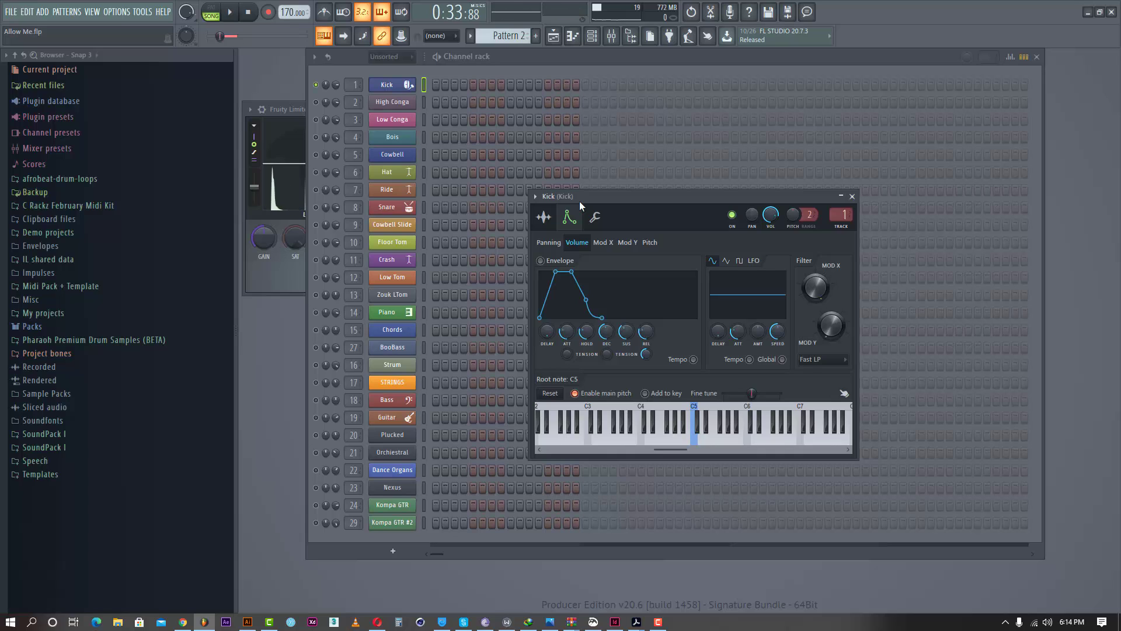
# Show the Kick's sample settings and examine the Normalize option under its precomputed effects.
pyautogui.click(543, 217)
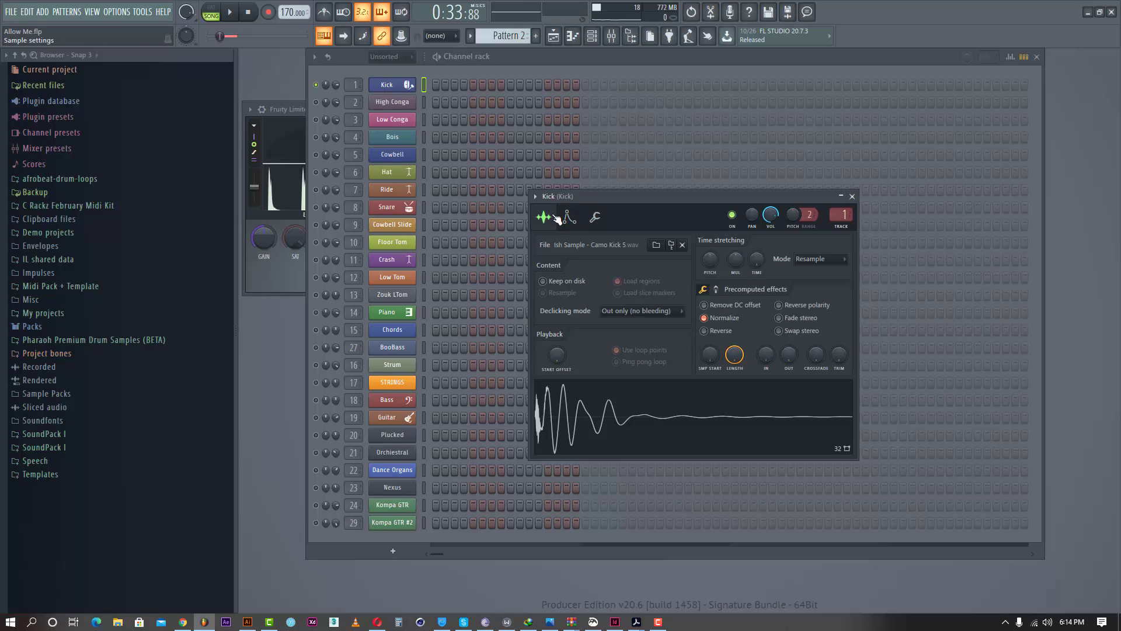
pyautogui.click(716, 319)
pyautogui.moveTo(710, 355)
pyautogui.mouseDown()
pyautogui.moveTo(710, 332)
pyautogui.moveTo(710, 355)
pyautogui.mouseUp()
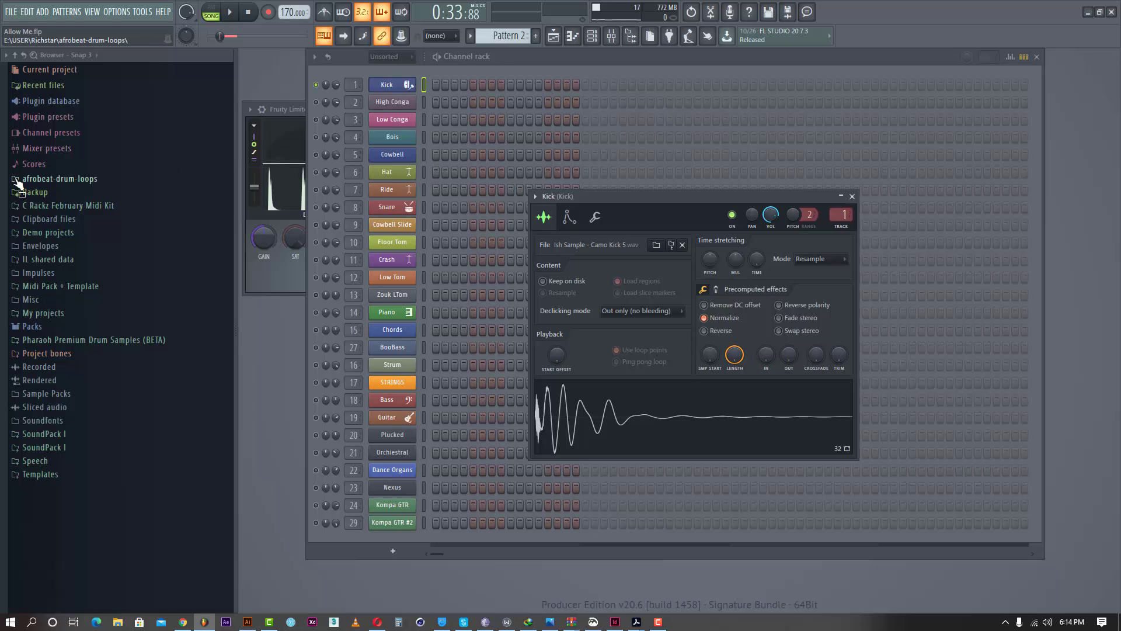
# Browse to the Kicks folder in Sample Packs > Afropop Kit > AFROKITS.
pyautogui.click(50, 102)
pyautogui.click(50, 101)
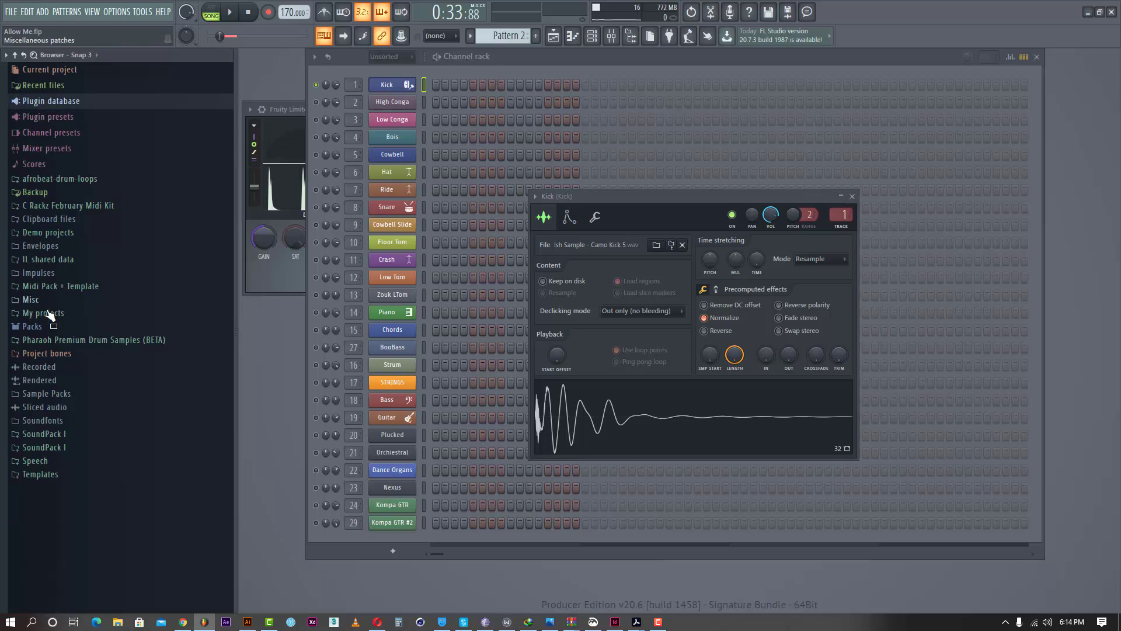
pyautogui.click(47, 393)
pyautogui.click(56, 407)
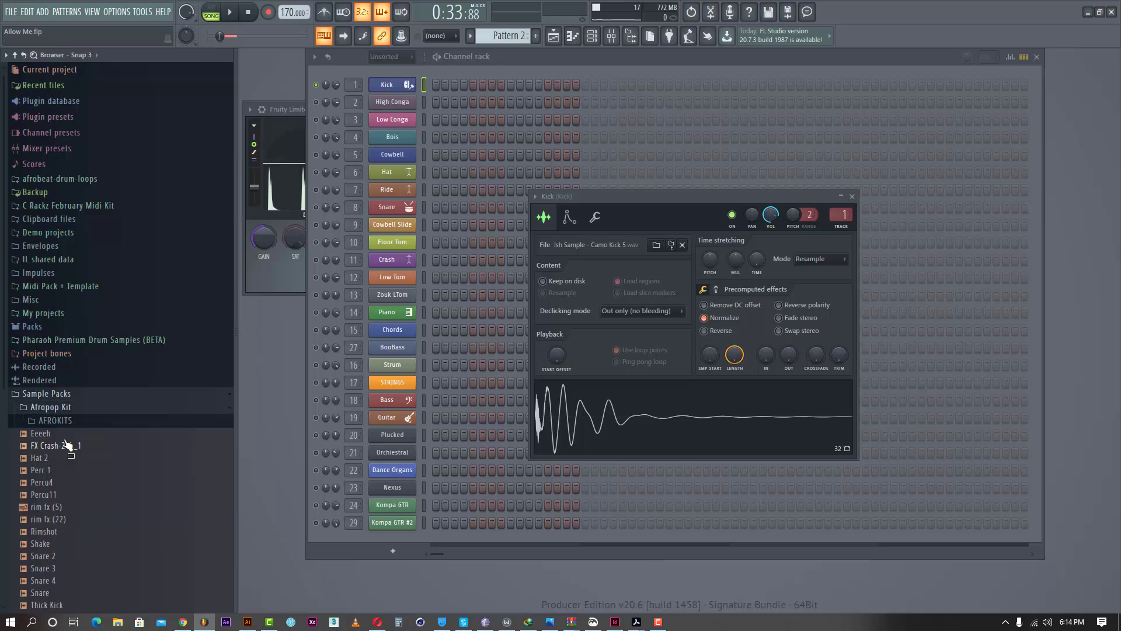
pyautogui.click(66, 421)
pyautogui.click(73, 528)
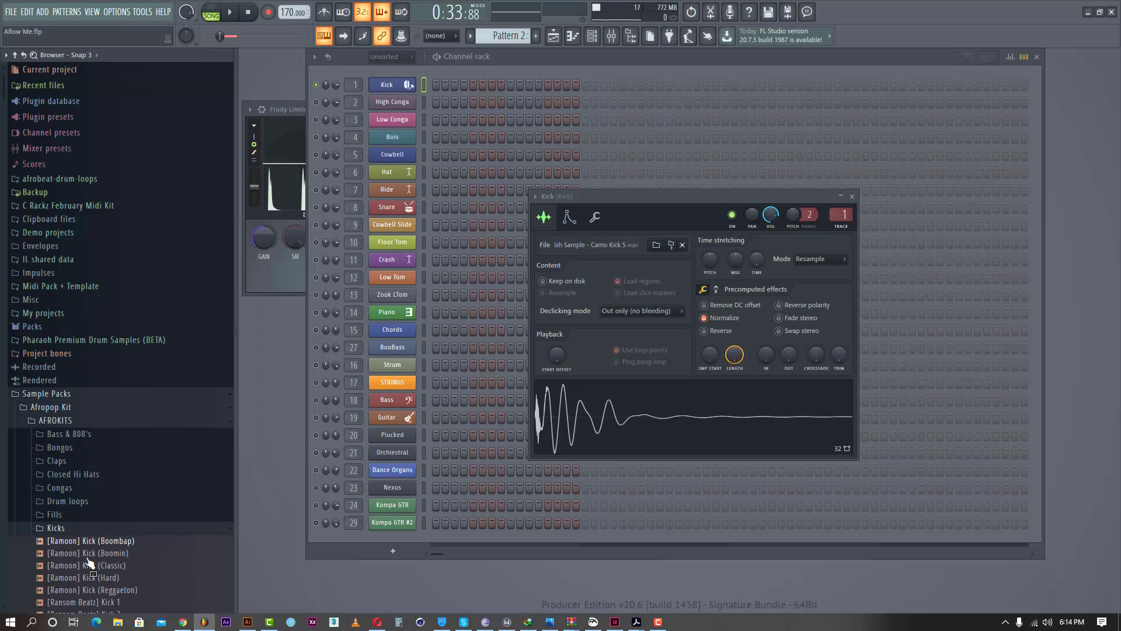
# Audition the kick samples and add [Ramoon] Kick (Reggaeton) to the channel rack as a new channel above Kick.
pyautogui.scroll(-5, 89, 552)
pyautogui.click(114, 505)
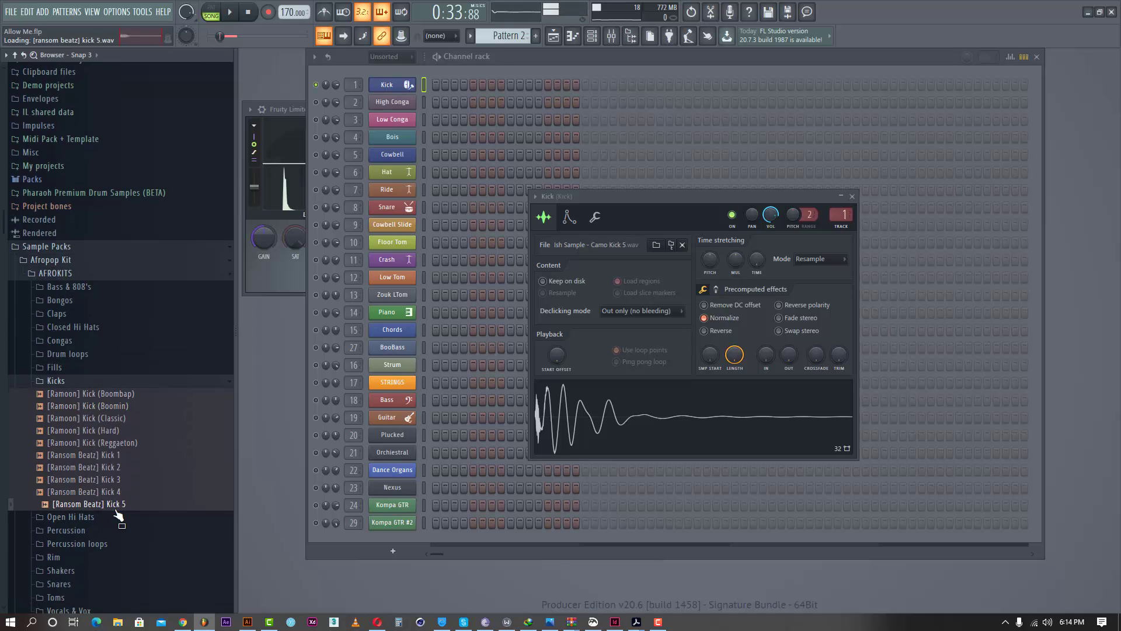
pyautogui.click(117, 442)
pyautogui.moveTo(117, 443); pyautogui.dragTo(449, 67)
# Fill the Reggaeton kick each 4 steps, play it in pattern mode, and change the fill to each 8 steps.
pyautogui.rightClick(408, 85)
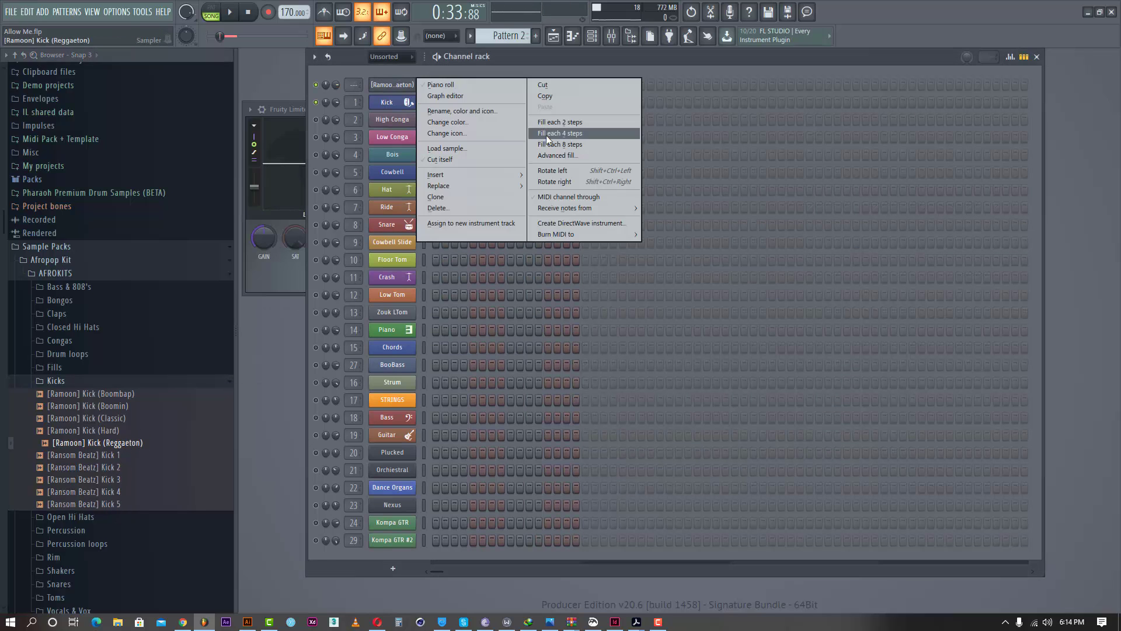
pyautogui.click(549, 133)
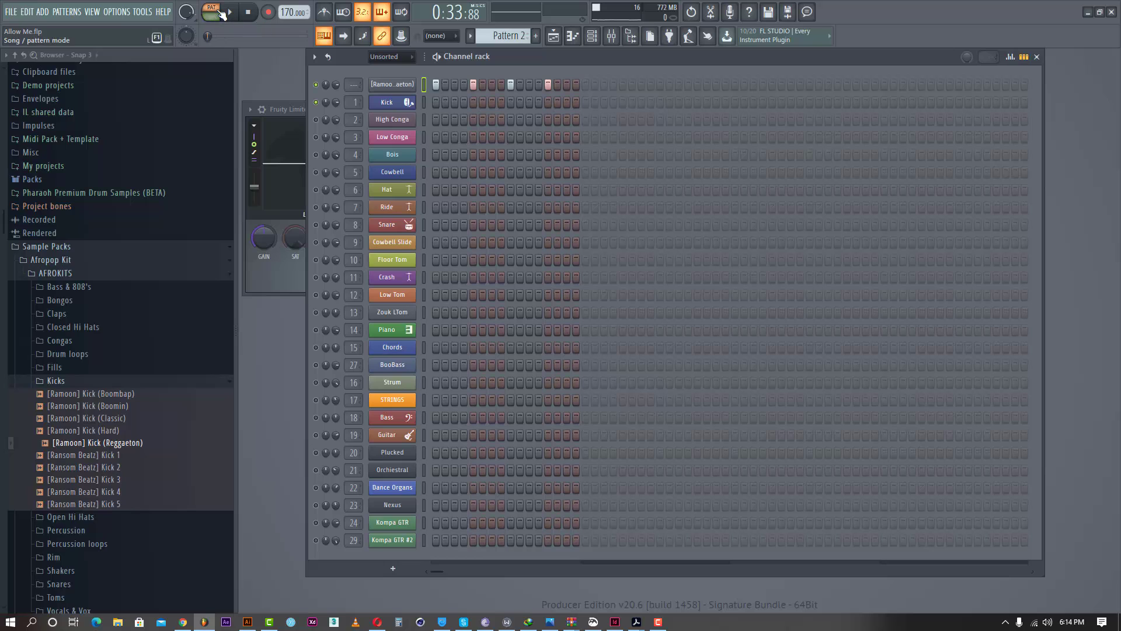
pyautogui.press('l')
pyautogui.press('space')
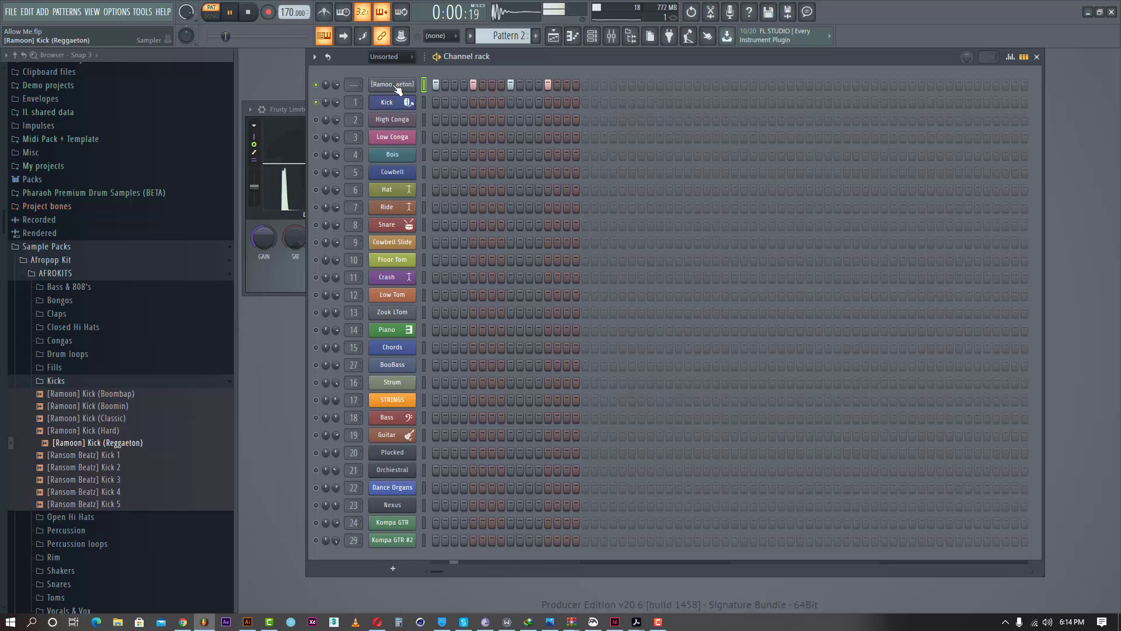
pyautogui.rightClick(397, 88)
pyautogui.click(539, 139)
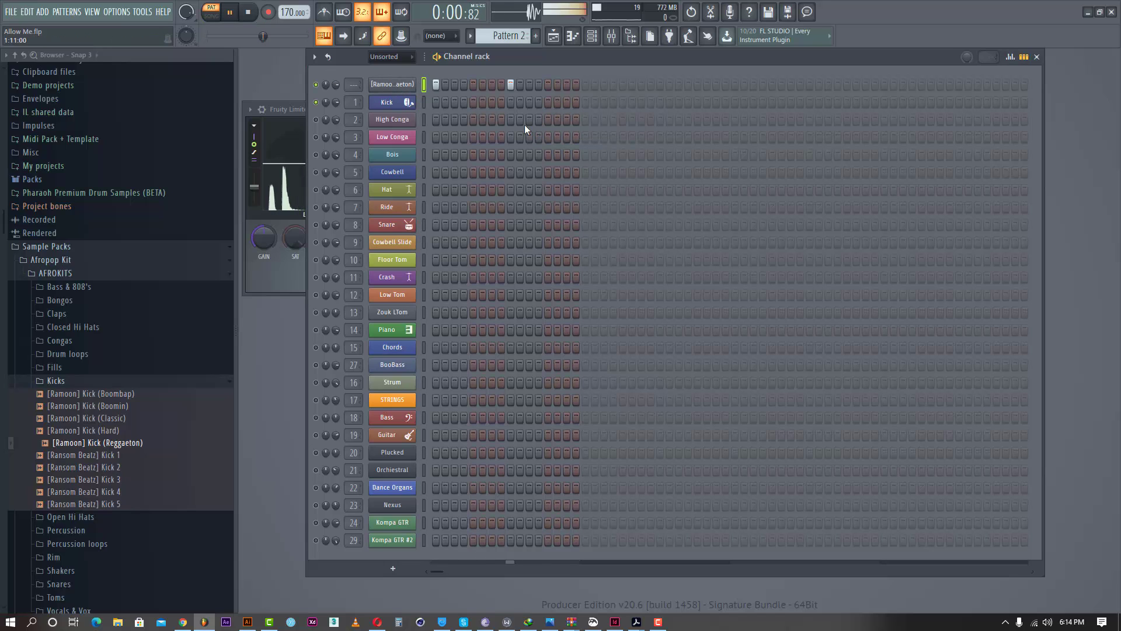
# Open the Reggaeton kick's sample settings and enable Normalize in its precomputed effects.
pyautogui.click(392, 84)
pyautogui.moveTo(488, 178); pyautogui.dragTo(818, 115)
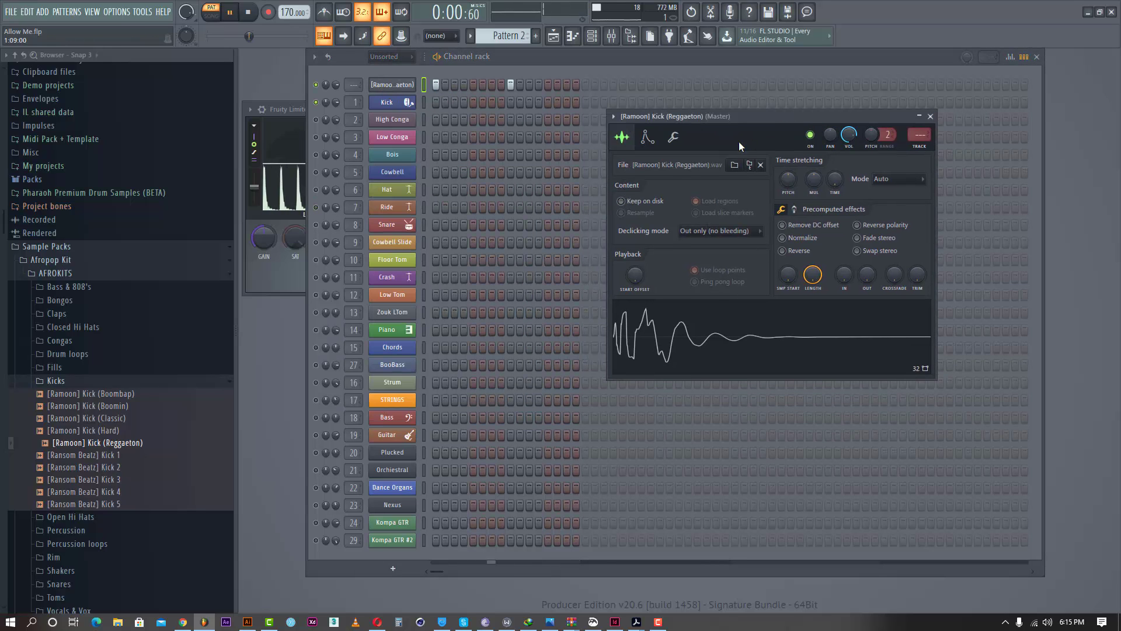
pyautogui.press('space')
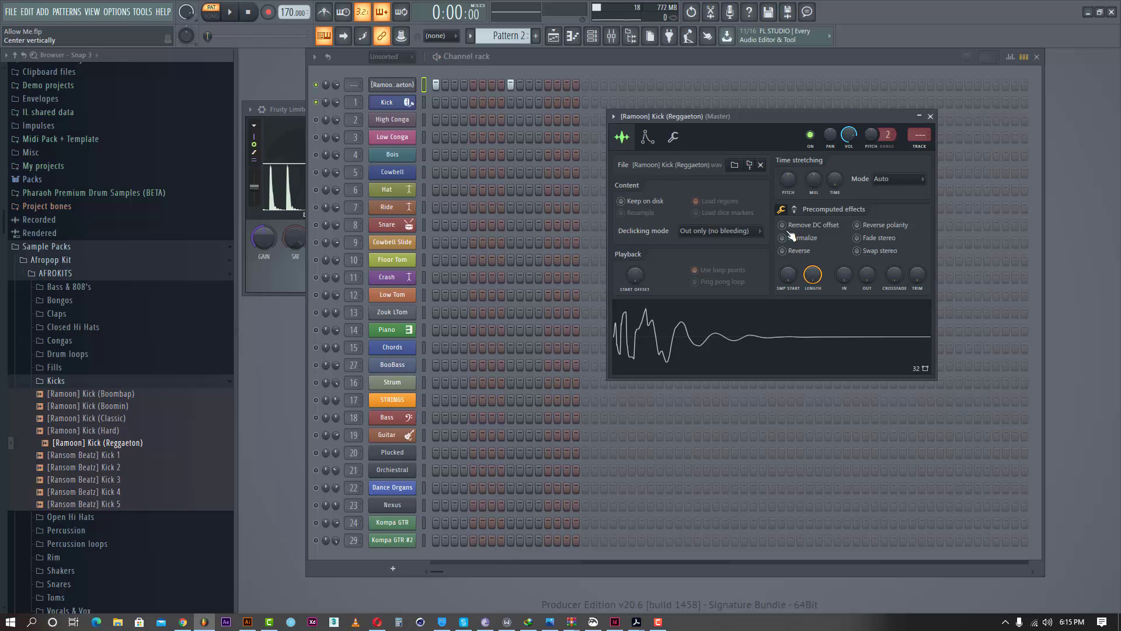
pyautogui.click(782, 238)
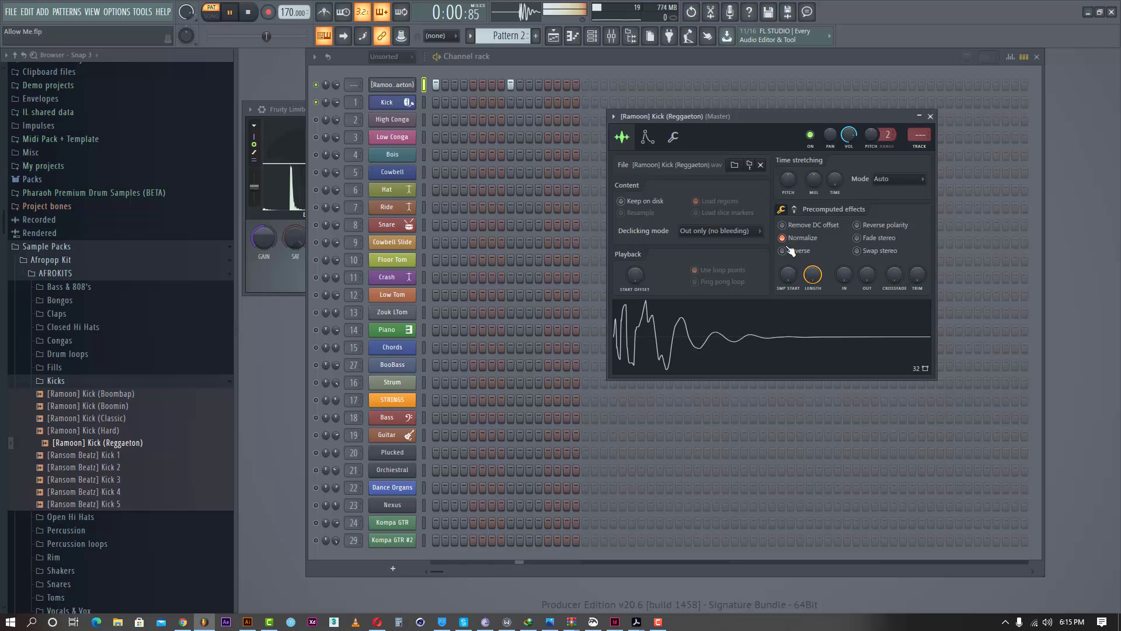
# Try out the quick fade-out and fade-in on the Reggaeton kick sample while the pattern plays.
pyautogui.moveTo(867, 275)
pyautogui.mouseDown()
pyautogui.moveTo(867, 237)
pyautogui.moveTo(868, 281)
pyautogui.moveTo(868, 267)
pyautogui.mouseUp()
pyautogui.press('space')
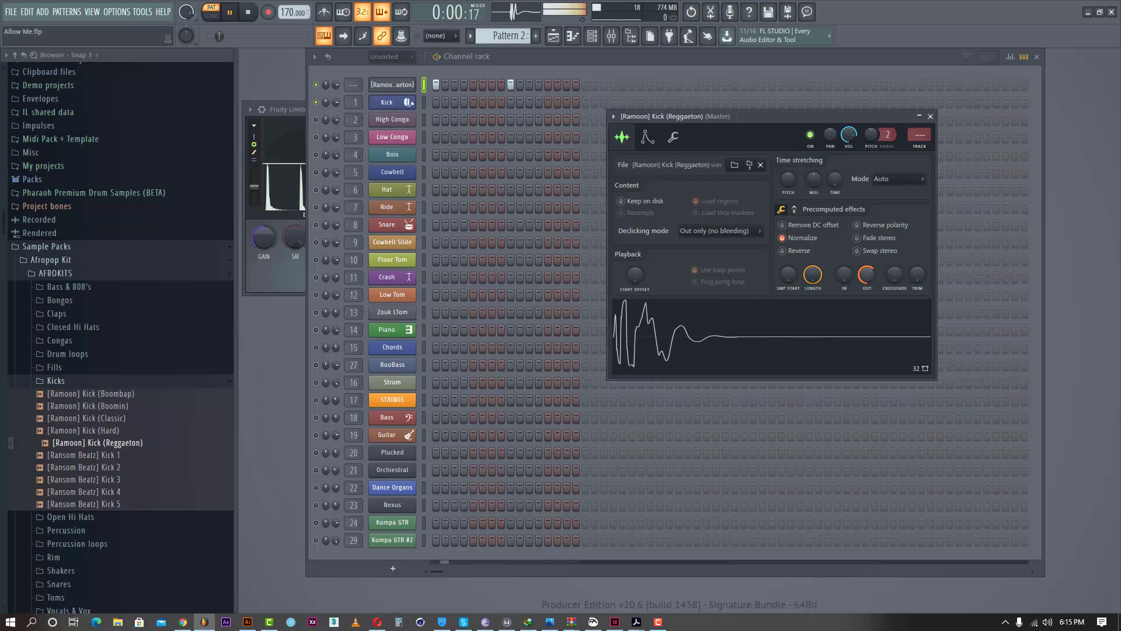
pyautogui.moveTo(844, 274); pyautogui.dragTo(850, 285)
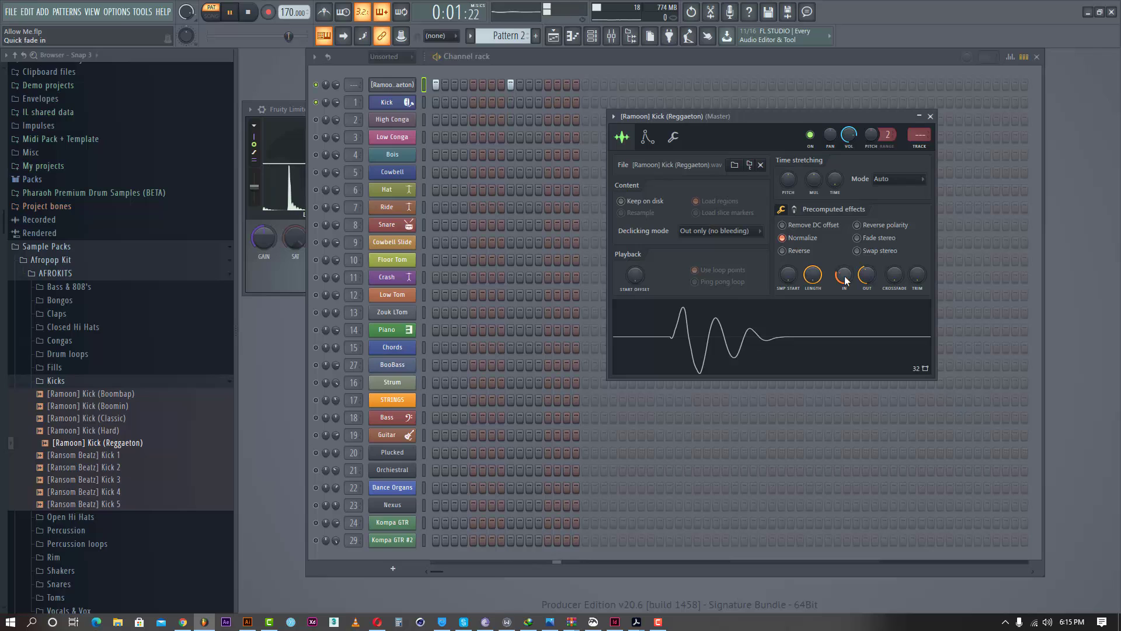
pyautogui.moveTo(845, 280); pyautogui.dragTo(845, 327)
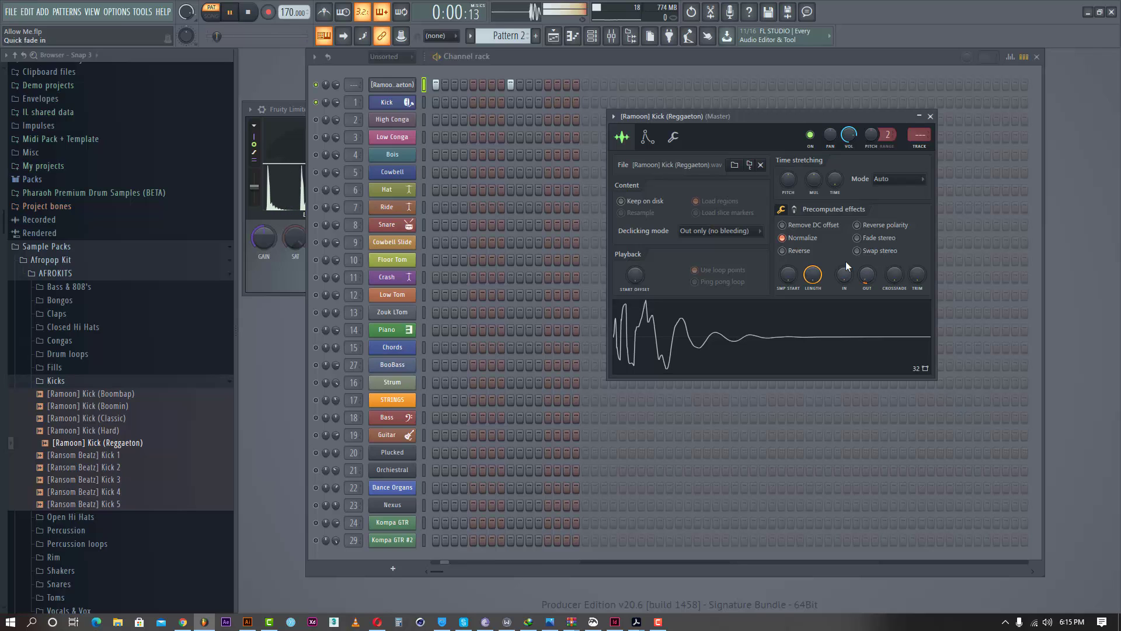
# View the Reggaeton kick's volume envelope and filter settings, stop playback, and route the channel to free mixer track 30.
pyautogui.click(646, 133)
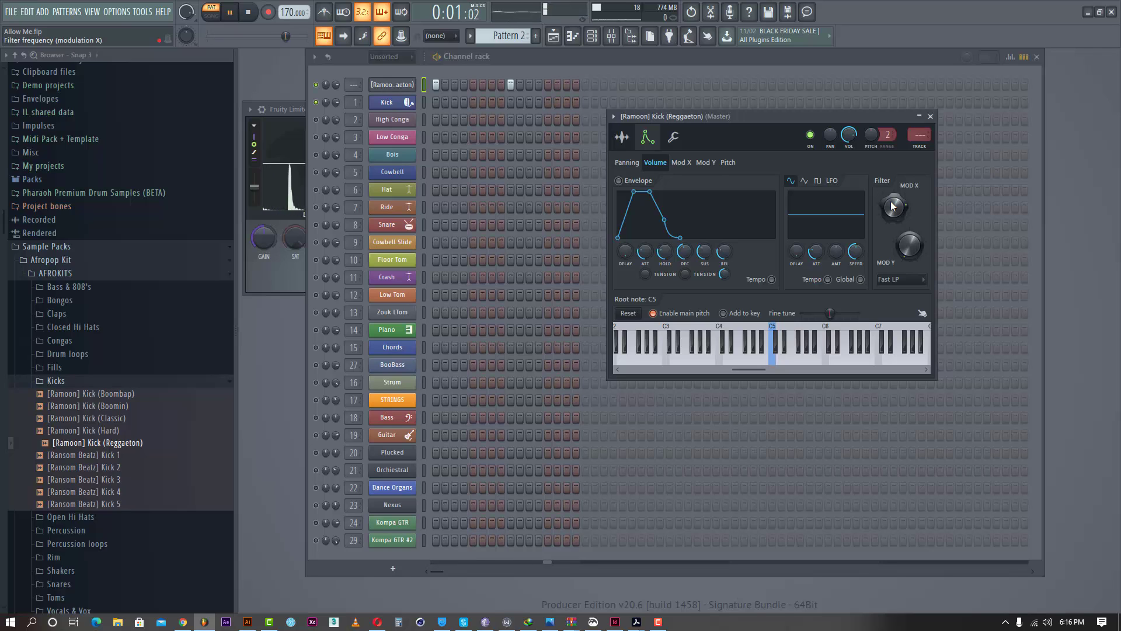
pyautogui.press('space')
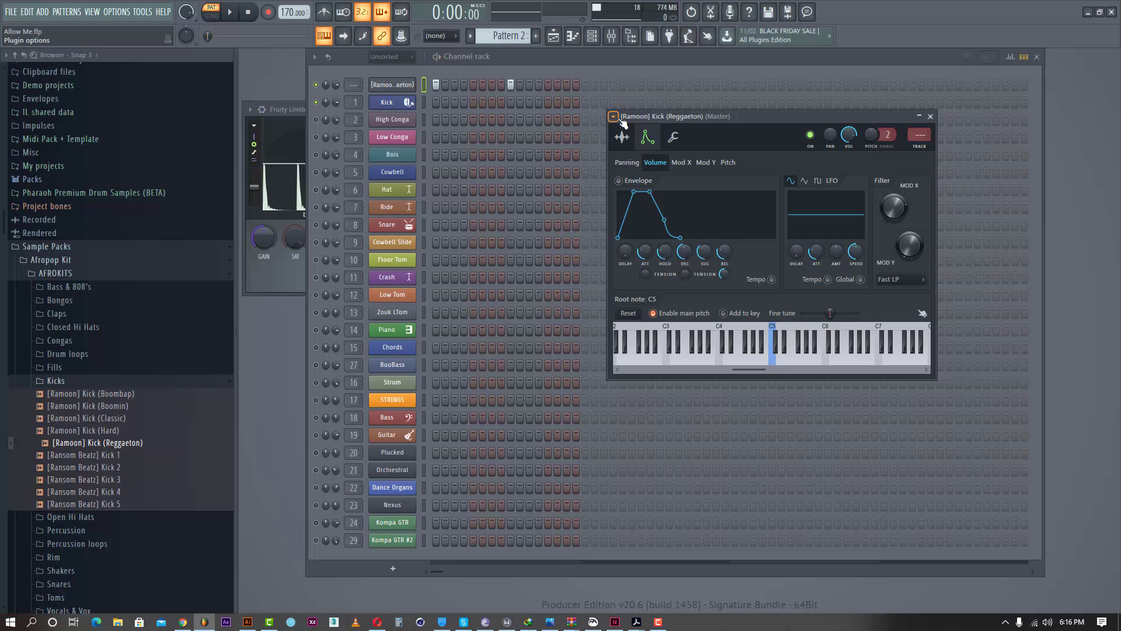
pyautogui.click(614, 116)
pyautogui.click(804, 156)
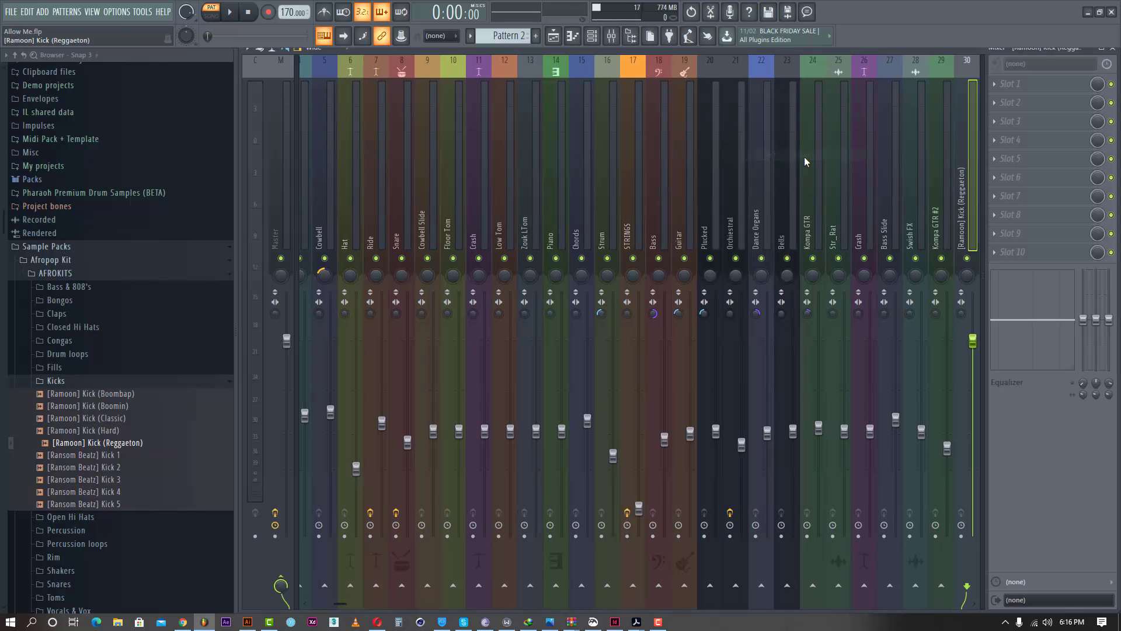
# Try a 3.1 dB low-shelf boost and a full low-shelf cut on the Reggaeton kick's mixer track equalizer during playback.
pyautogui.press('space')
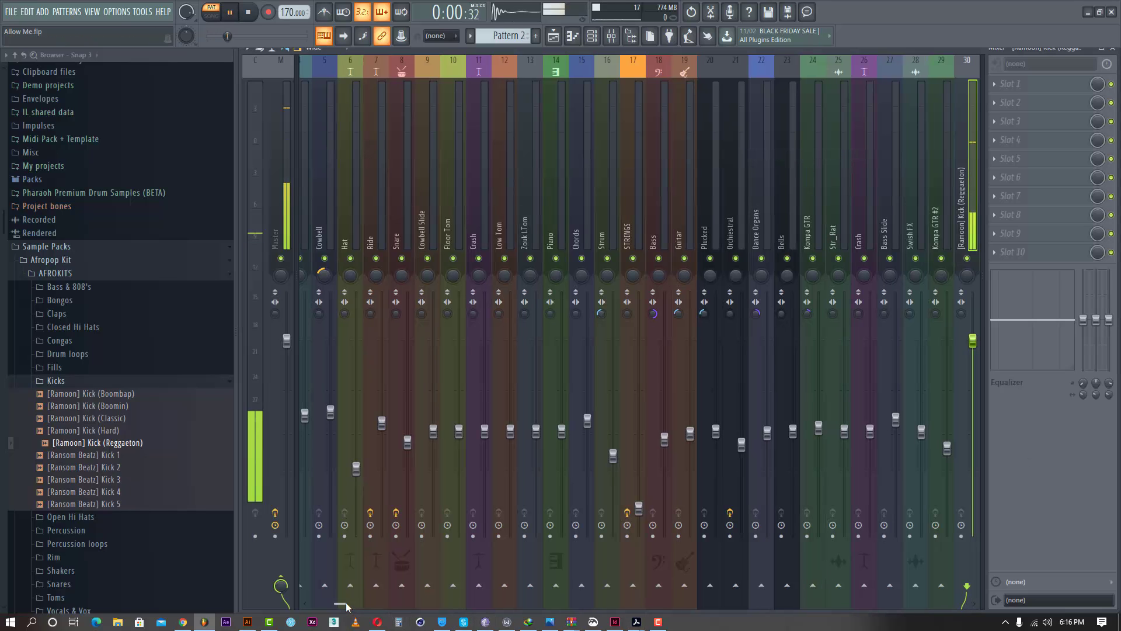
pyautogui.moveTo(346, 602); pyautogui.dragTo(583, 587)
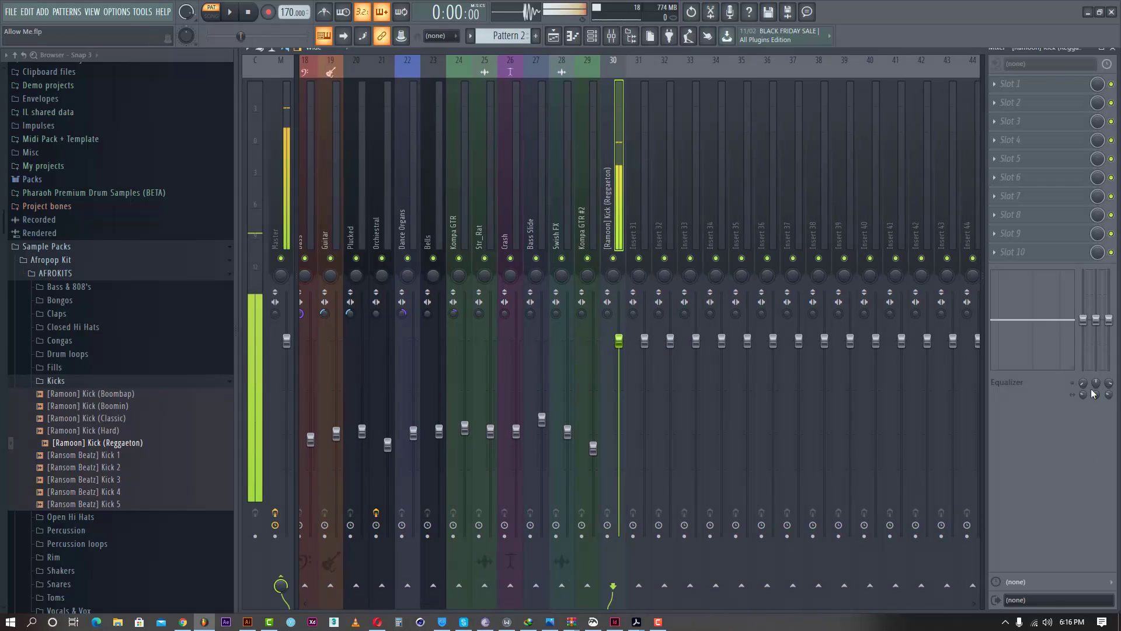
pyautogui.press('space')
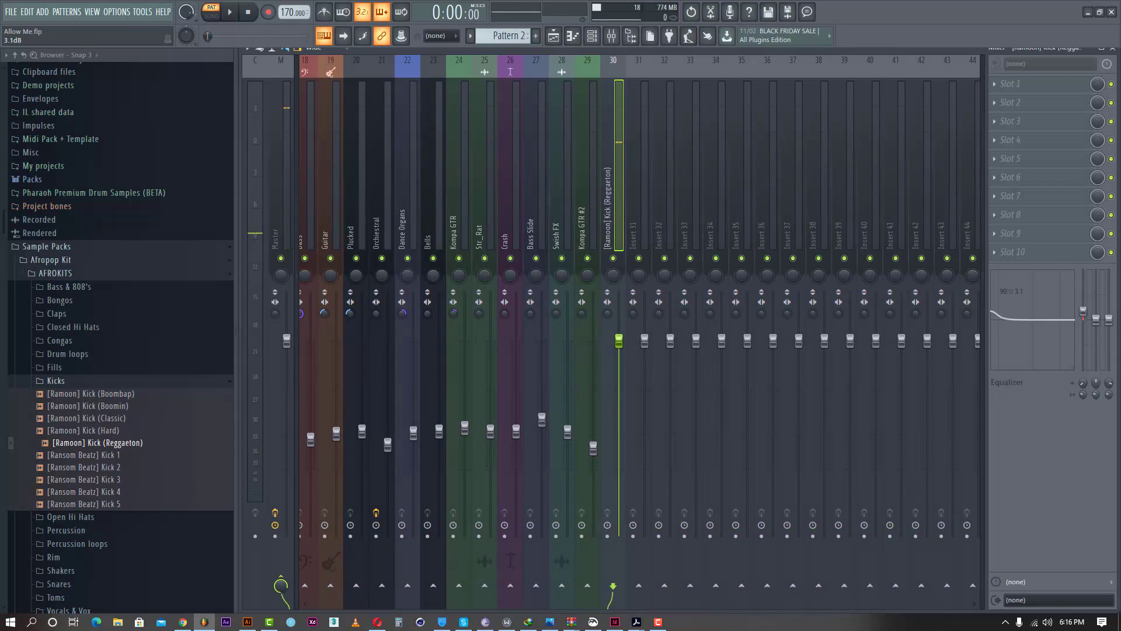
pyautogui.moveTo(1084, 308)
pyautogui.mouseDown()
pyautogui.moveTo(1083, 319)
pyautogui.moveTo(1084, 305)
pyautogui.mouseUp()
pyautogui.press('space')
pyautogui.moveTo(1083, 306); pyautogui.dragTo(1091, 374)
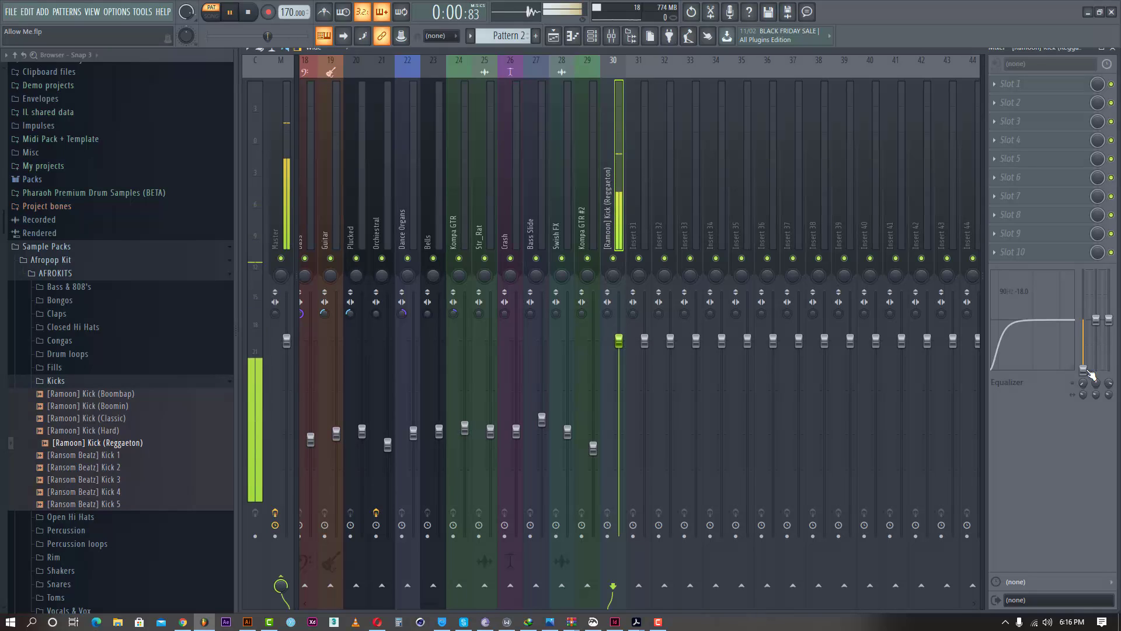
pyautogui.press('space')
pyautogui.moveTo(1083, 368); pyautogui.dragTo(1083, 319)
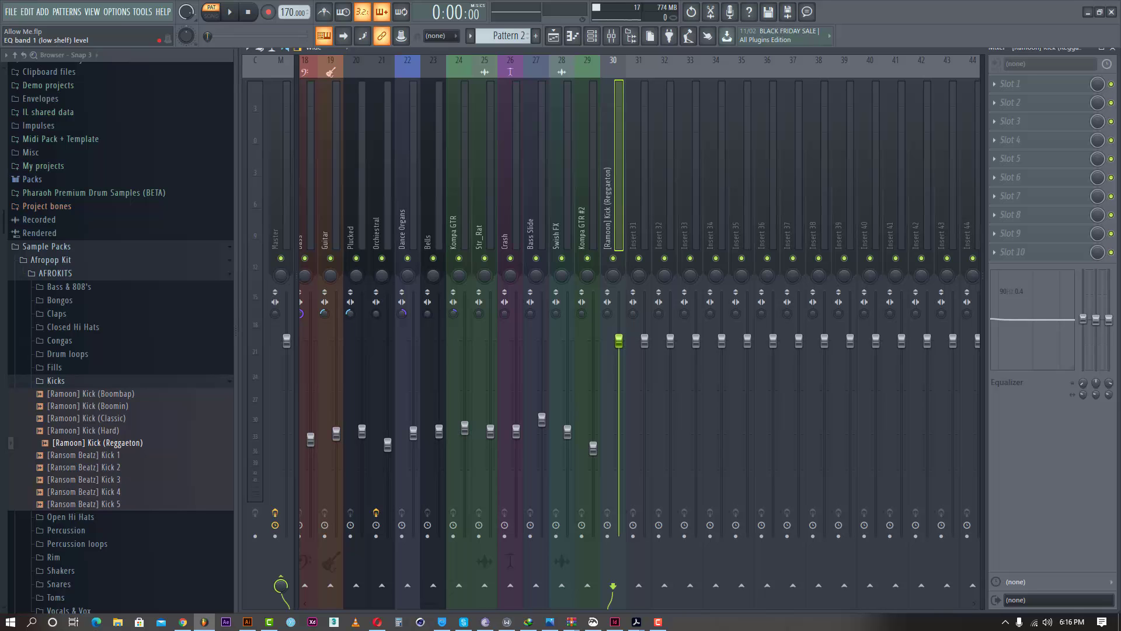
# Set the Reggaeton kick track's equalizer to 3.7 dB on the low shelf and -0.5 dB on the middle band, and audition it.
pyautogui.moveTo(1083, 319)
pyautogui.mouseDown()
pyautogui.moveTo(1083, 303)
pyautogui.moveTo(1097, 320)
pyautogui.mouseUp()
pyautogui.press('space')
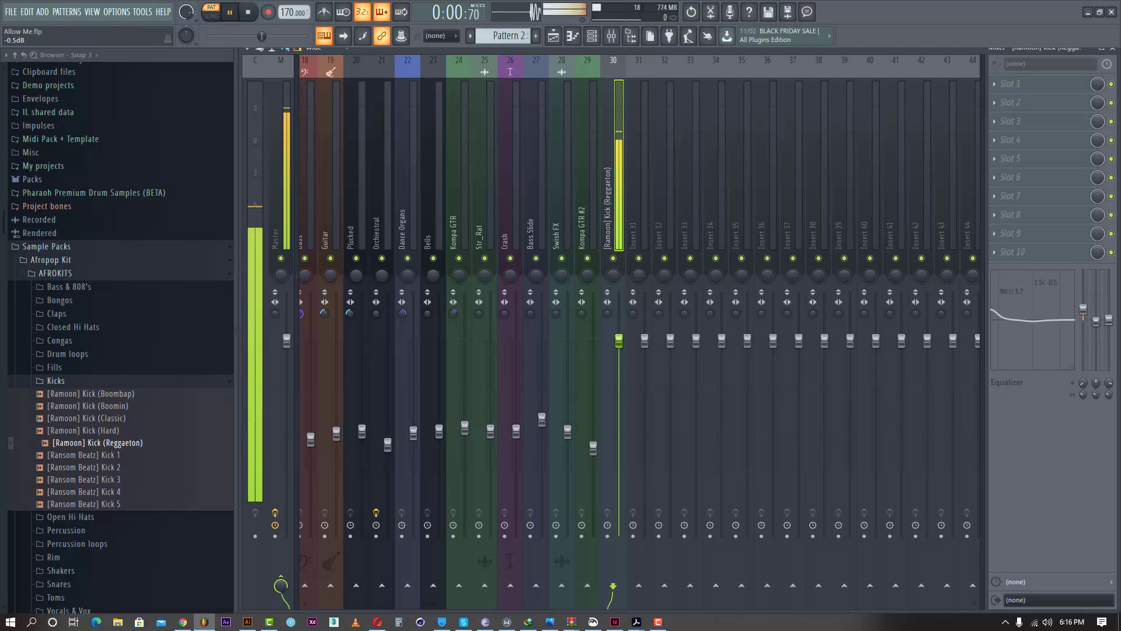
pyautogui.press('space')
pyautogui.press('space')
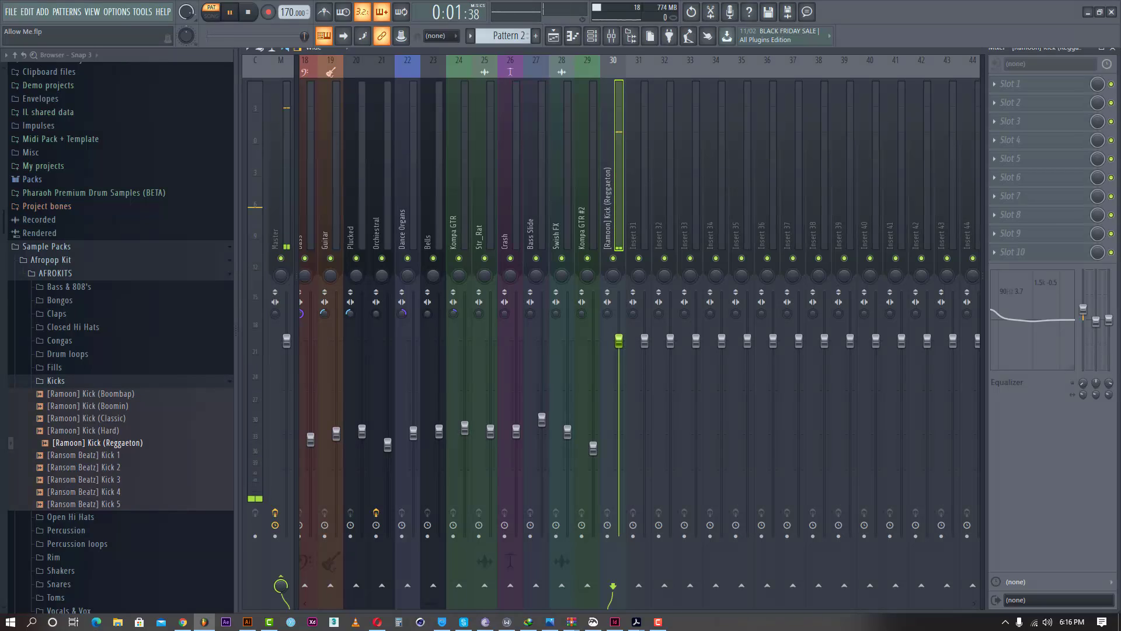
pyautogui.press('space')
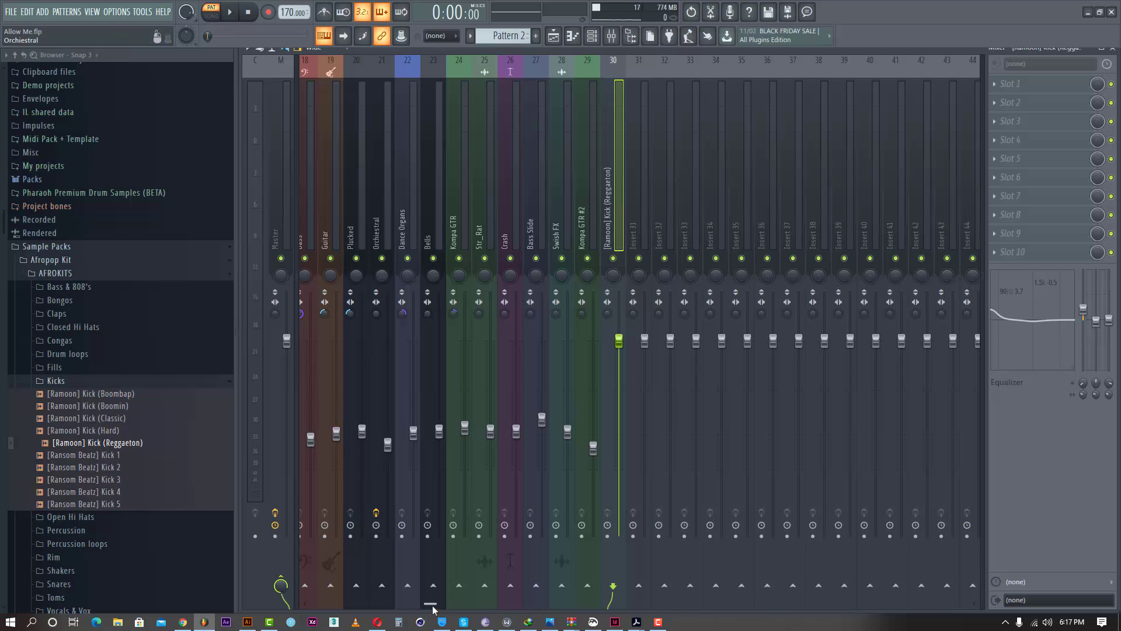
# Switch playback to song mode, play the arrangement, and close the mixer to return to the channel rack.
pyautogui.moveTo(432, 607); pyautogui.dragTo(315, 606)
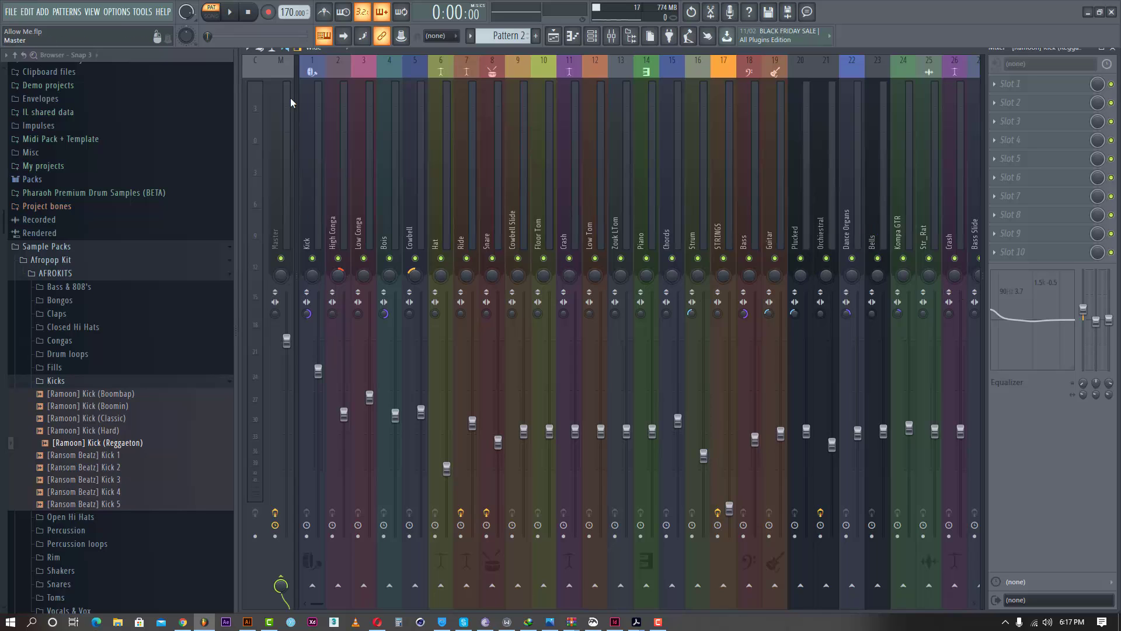
pyautogui.click(216, 18)
pyautogui.press('space')
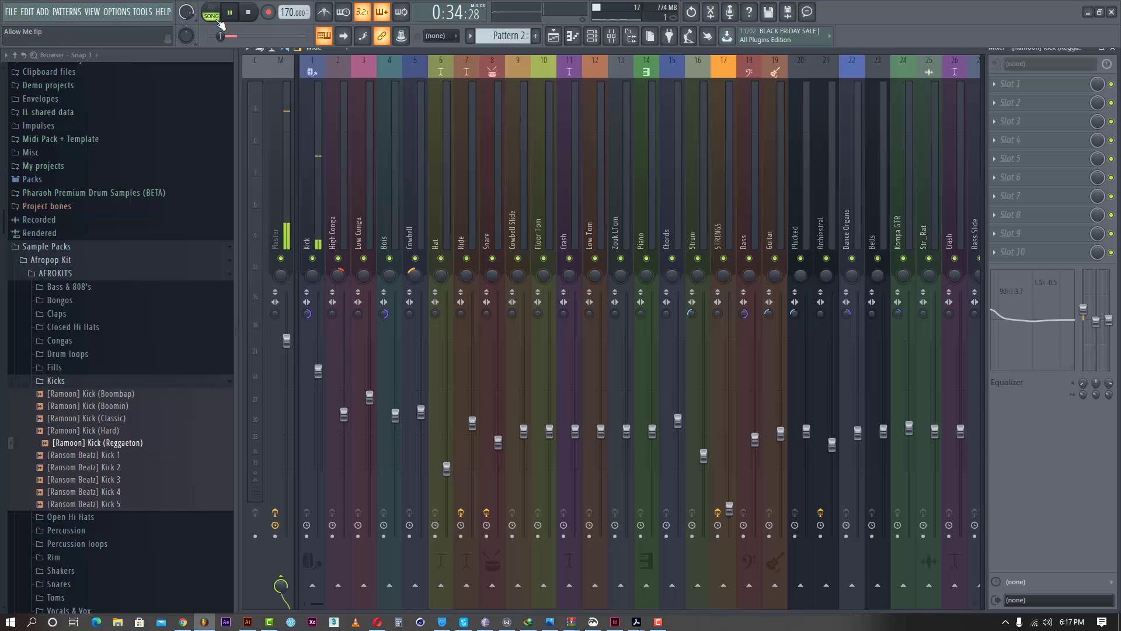
pyautogui.click(1111, 49)
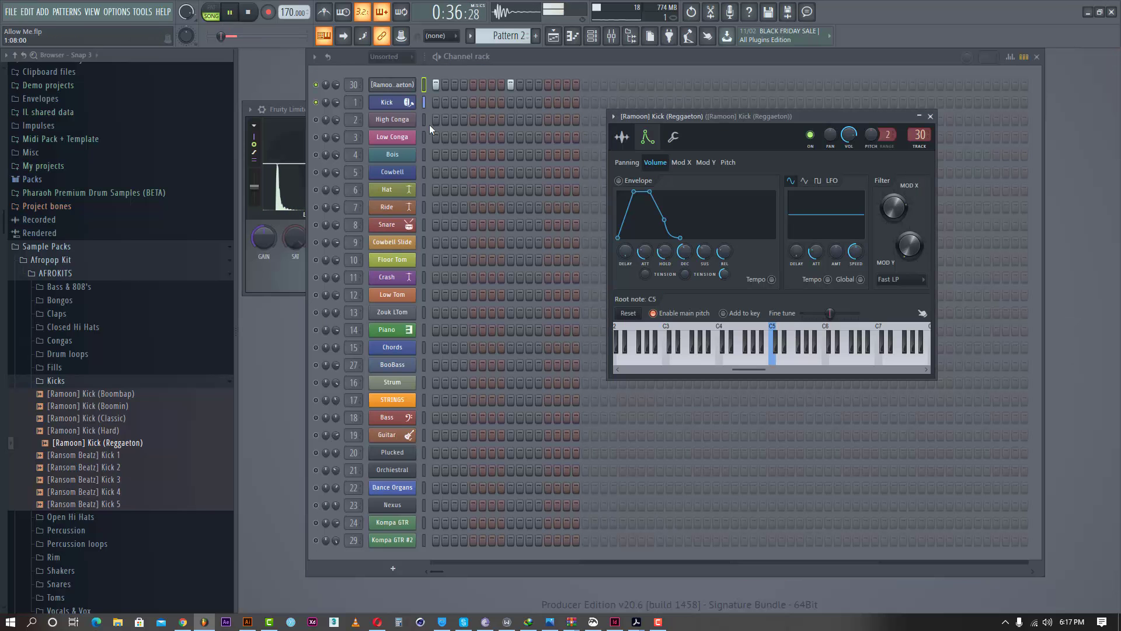
# Review the original Kick channel's sample settings, envelope and mixer track level while the song plays.
pyautogui.click(411, 104)
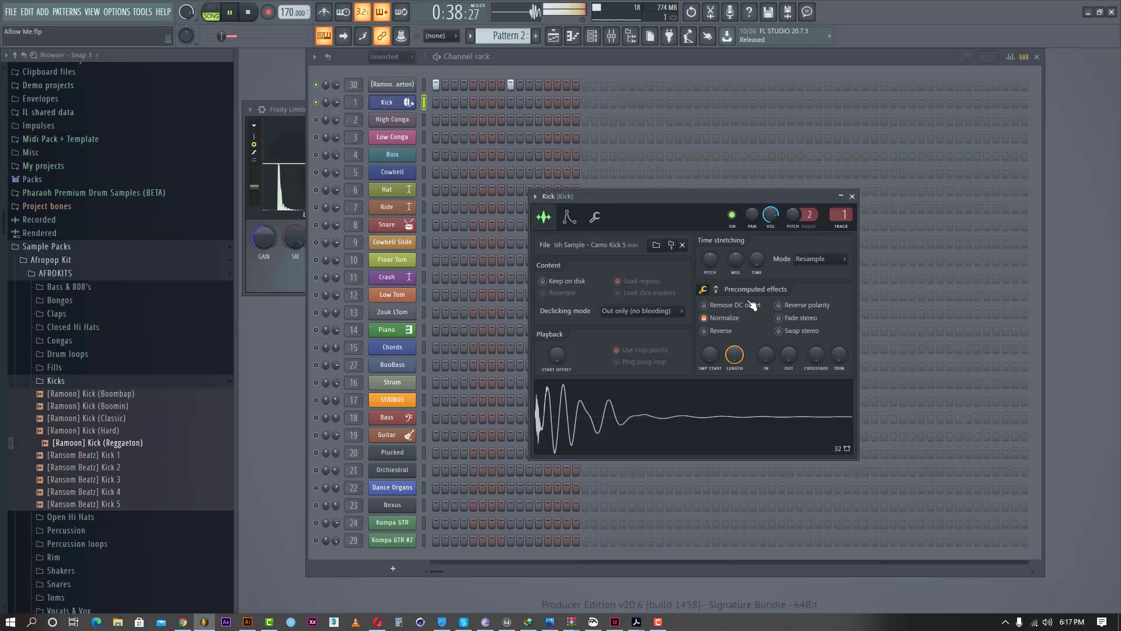
pyautogui.click(571, 221)
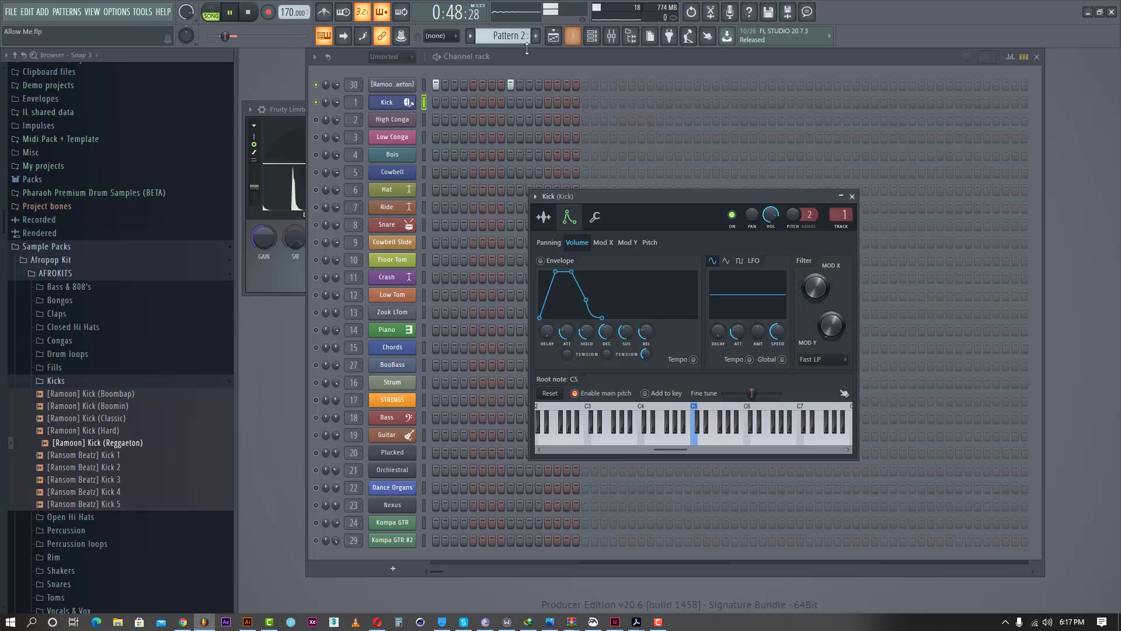
pyautogui.click(610, 38)
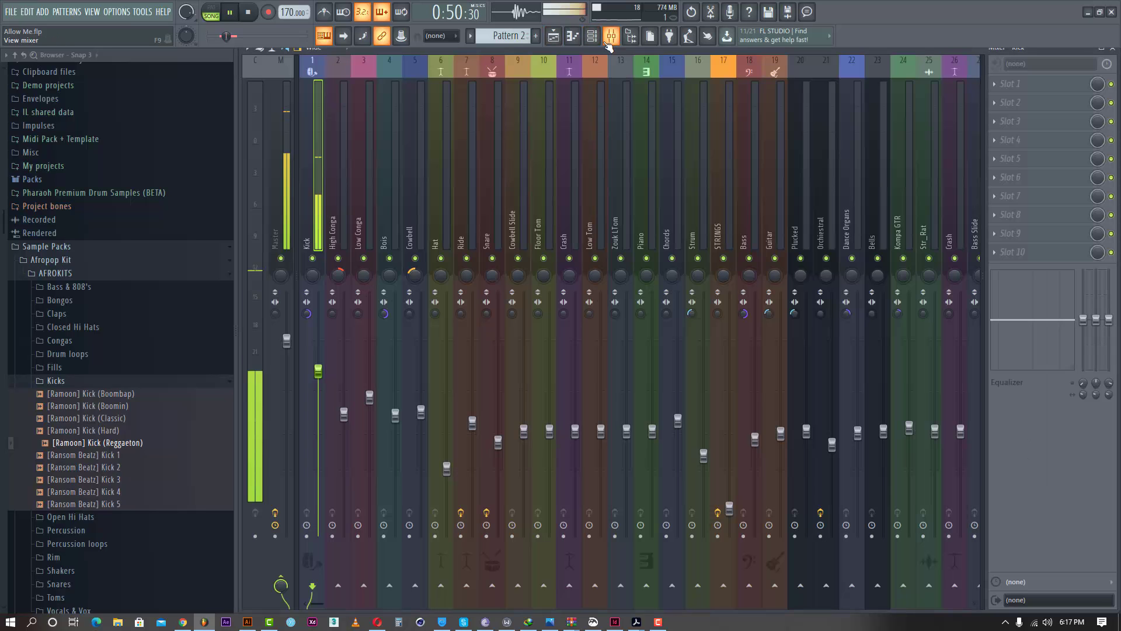
pyautogui.click(609, 38)
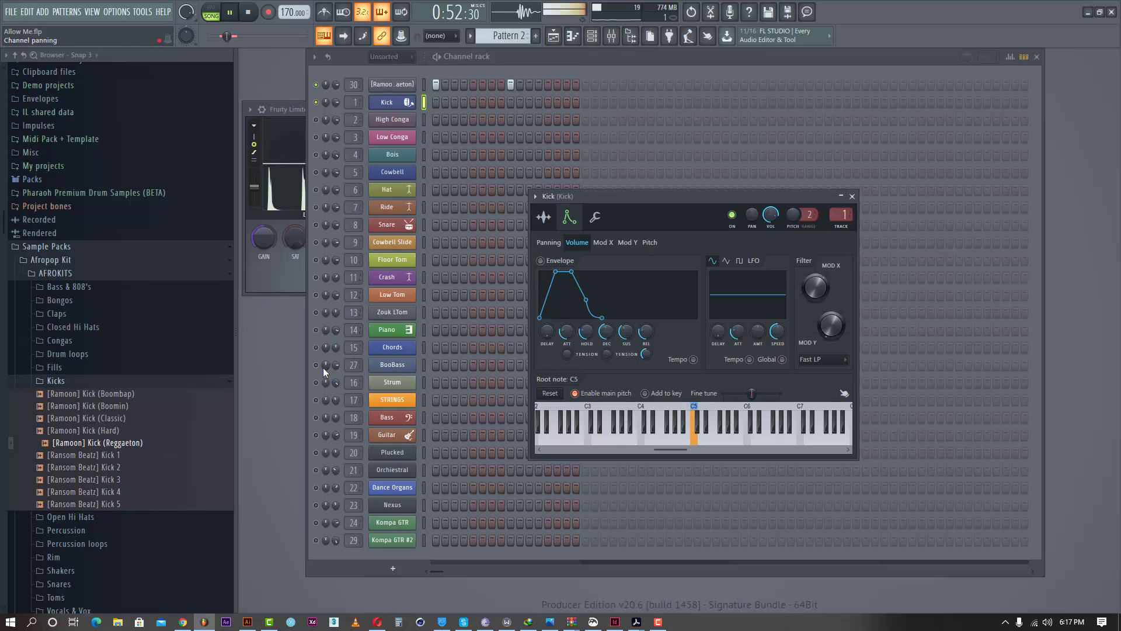
pyautogui.press('Escape')
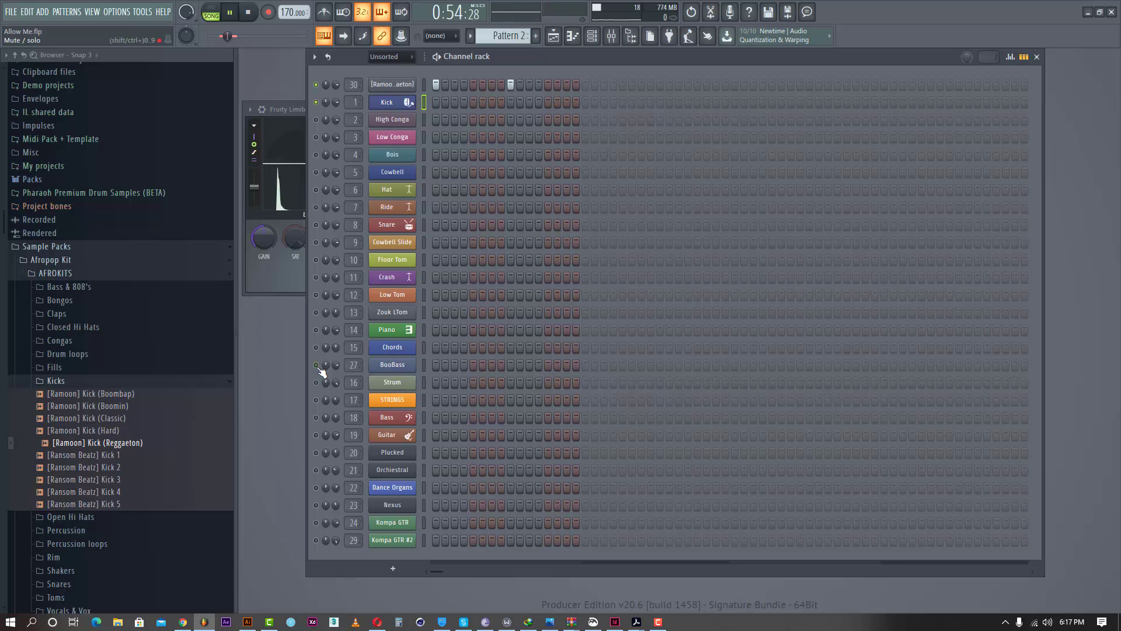
# Unmute the Bass channel and open its Nexus plugin to view the bass preset.
pyautogui.click(390, 419)
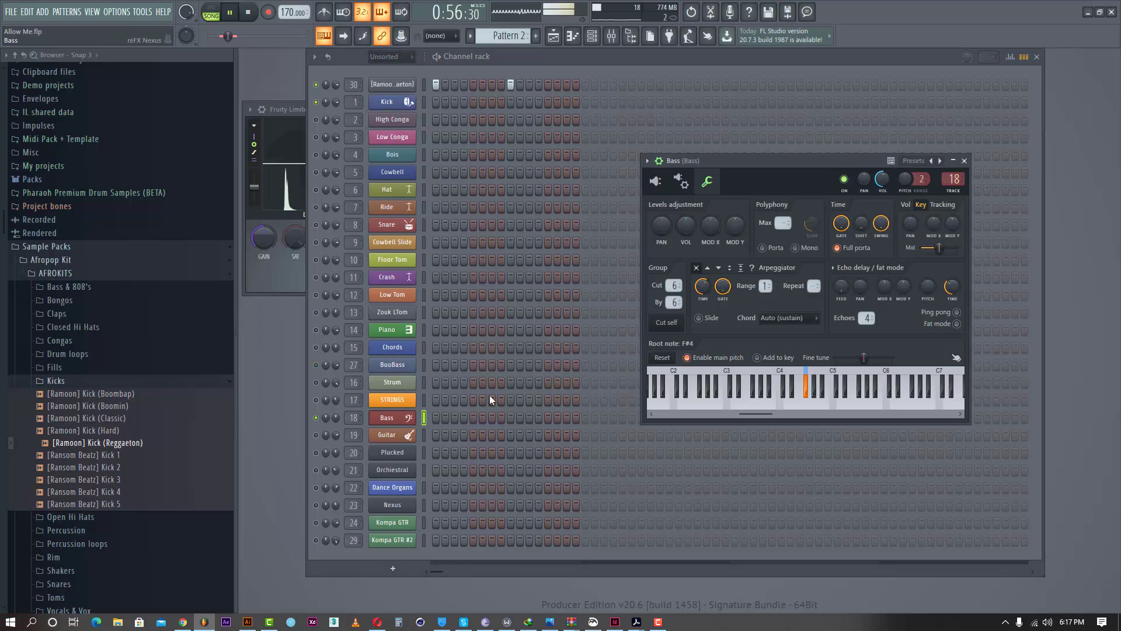
pyautogui.click(655, 181)
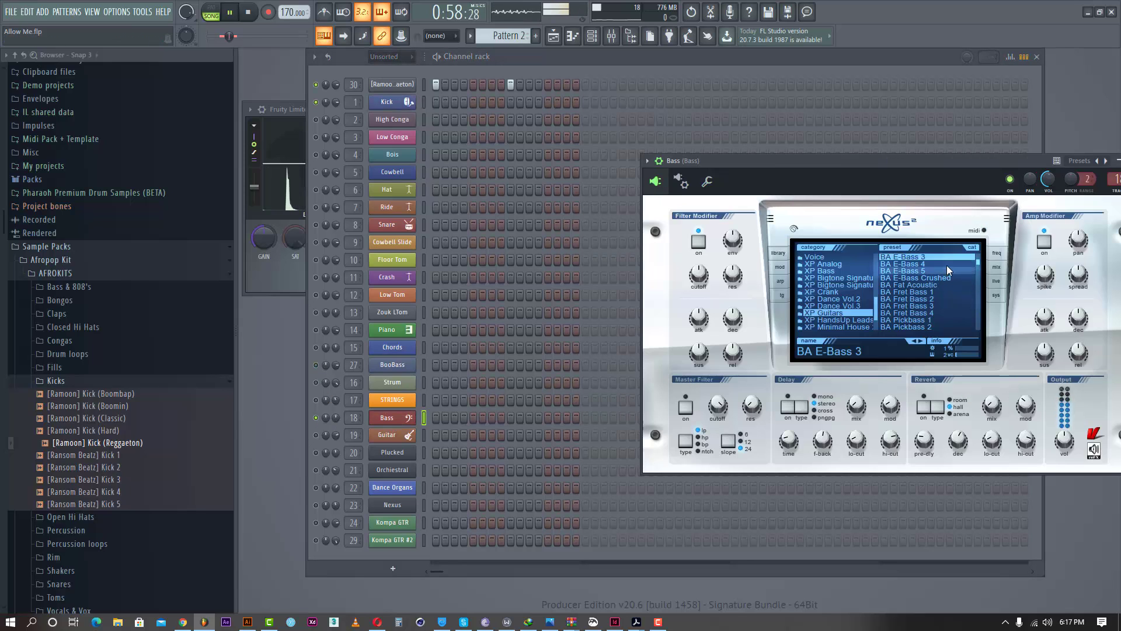
pyautogui.moveTo(1040, 164); pyautogui.dragTo(445, 541)
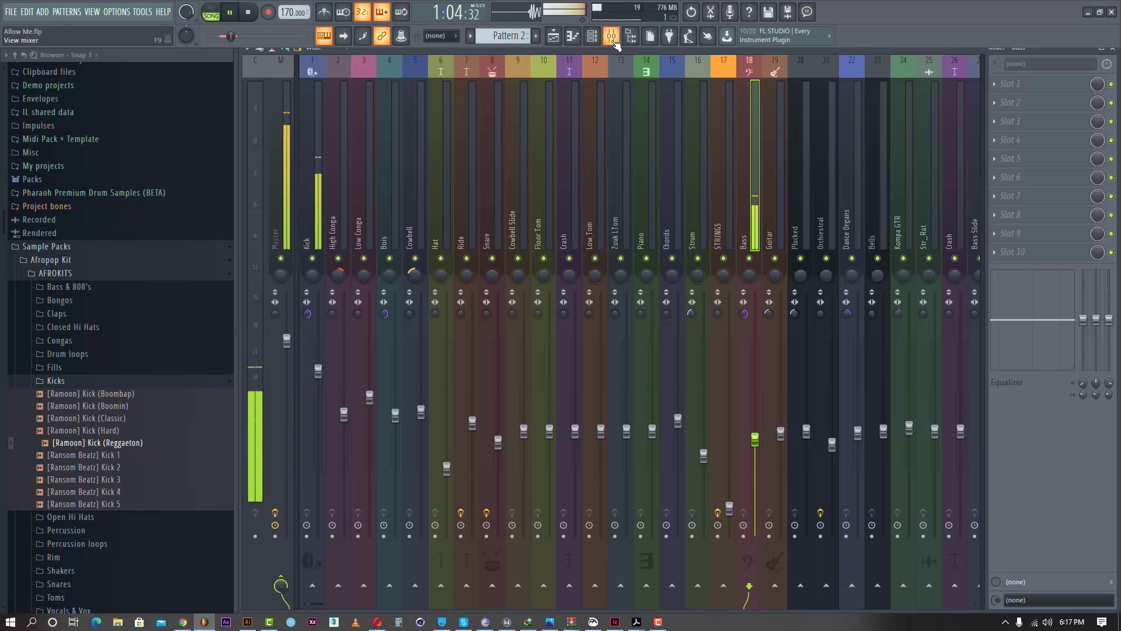
# Raise the Bass track's mixer fader to -10.4 dB and replay the song section with the kick.
pyautogui.click(613, 41)
pyautogui.moveTo(755, 441)
pyautogui.mouseDown()
pyautogui.moveTo(755, 389)
pyautogui.moveTo(755, 433)
pyautogui.moveTo(755, 421)
pyautogui.mouseUp()
pyautogui.press('space')
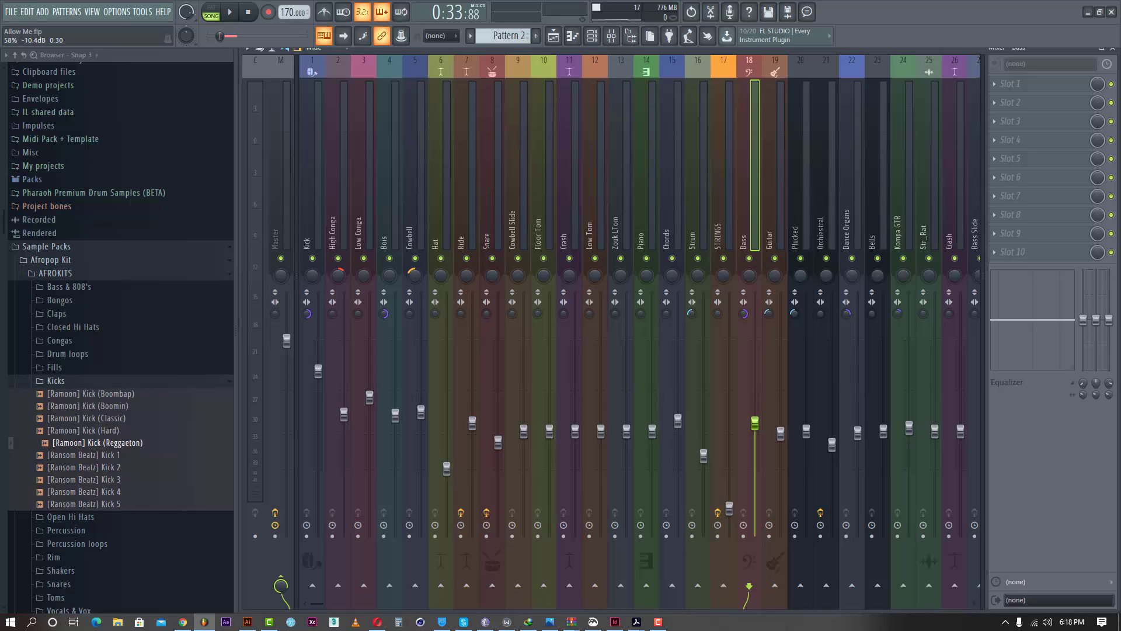
pyautogui.press('space')
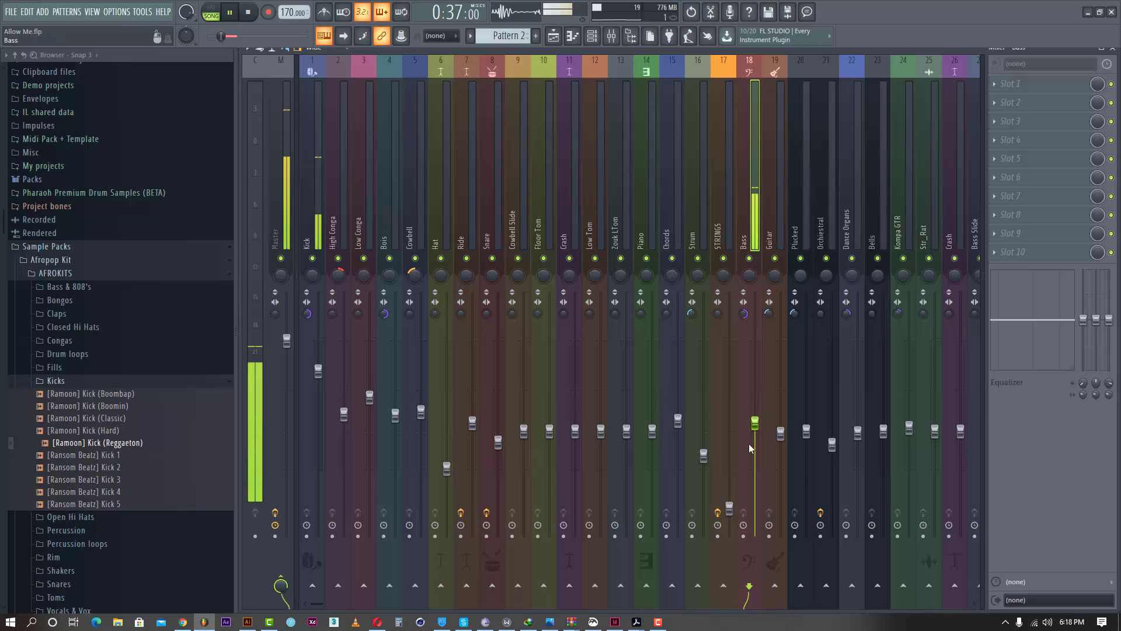
# Open the Fruity Limiter on the Master track and examine the kick and bass peaks during playback.
pyautogui.click(284, 173)
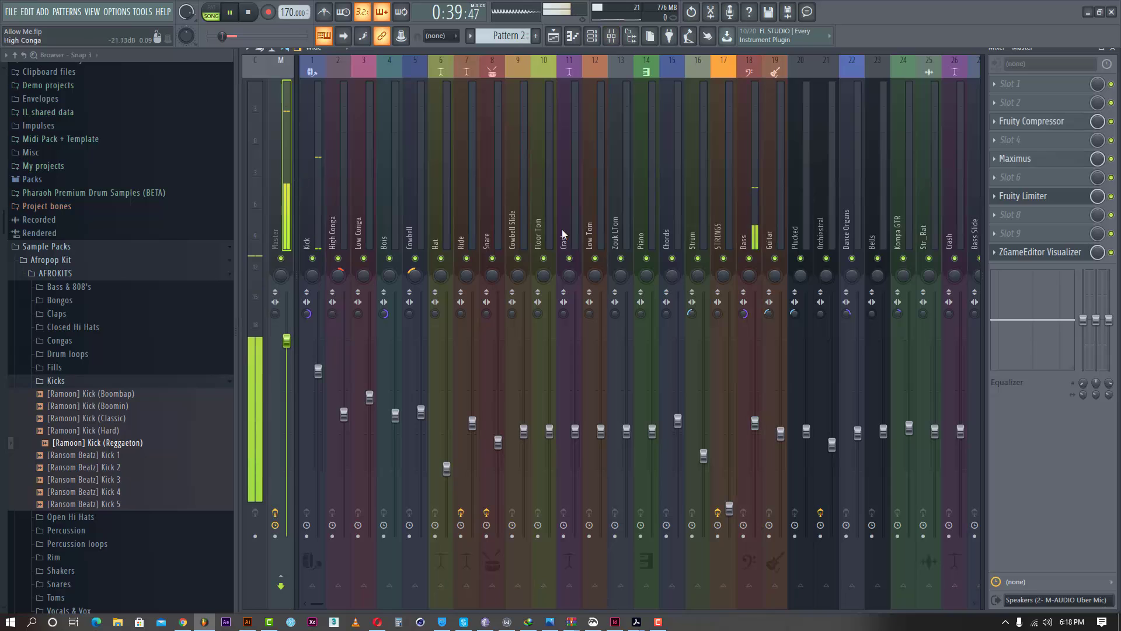
pyautogui.click(1055, 202)
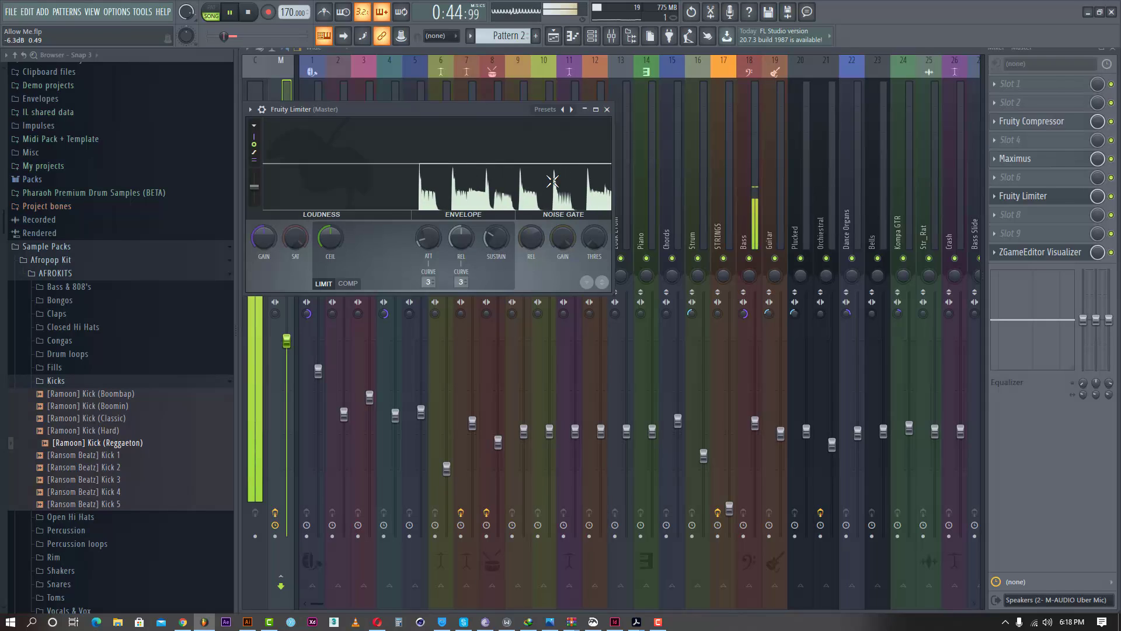
pyautogui.press('space')
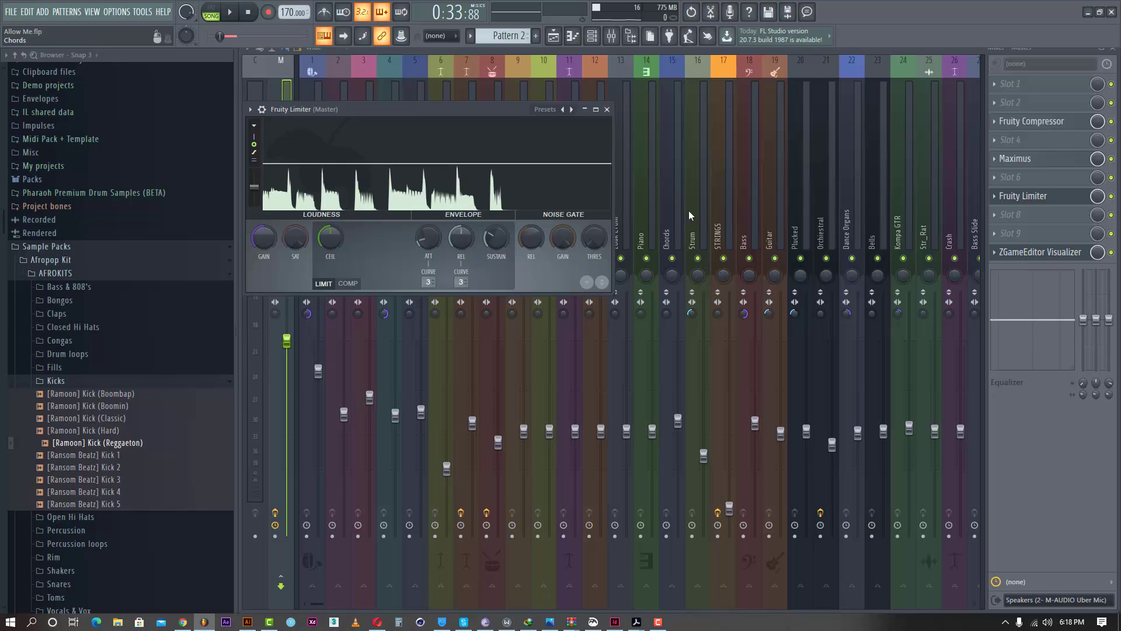
pyautogui.click(660, 50)
# Replay the song and compare the Bass and Kick track levels in the mixer.
pyautogui.press('space')
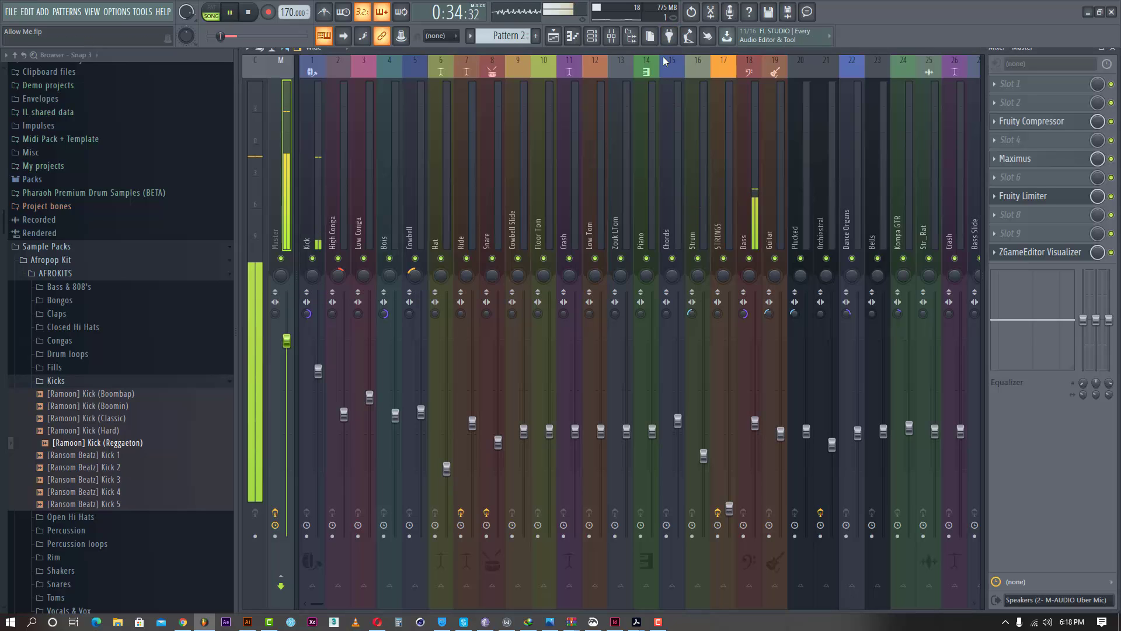
pyautogui.click(750, 218)
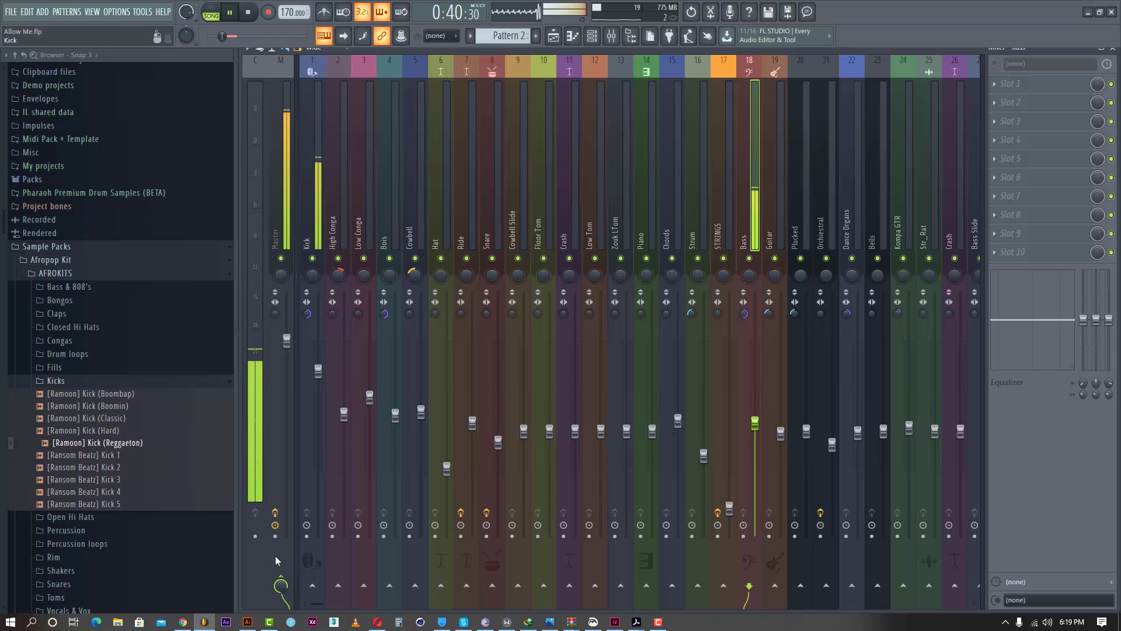
pyautogui.press('space')
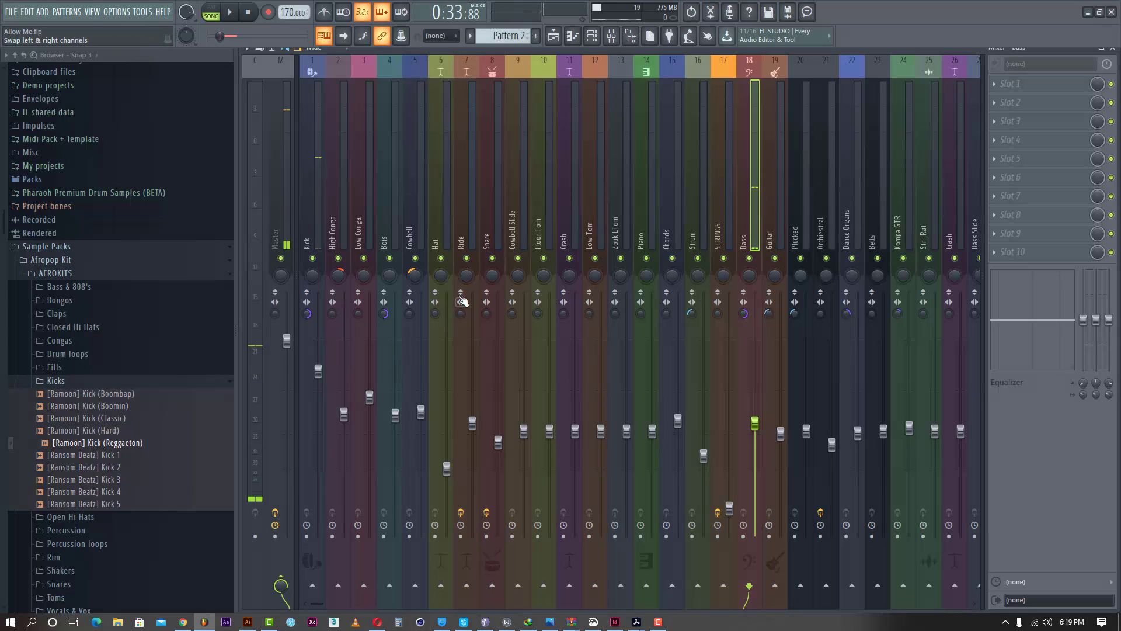
pyautogui.click(302, 231)
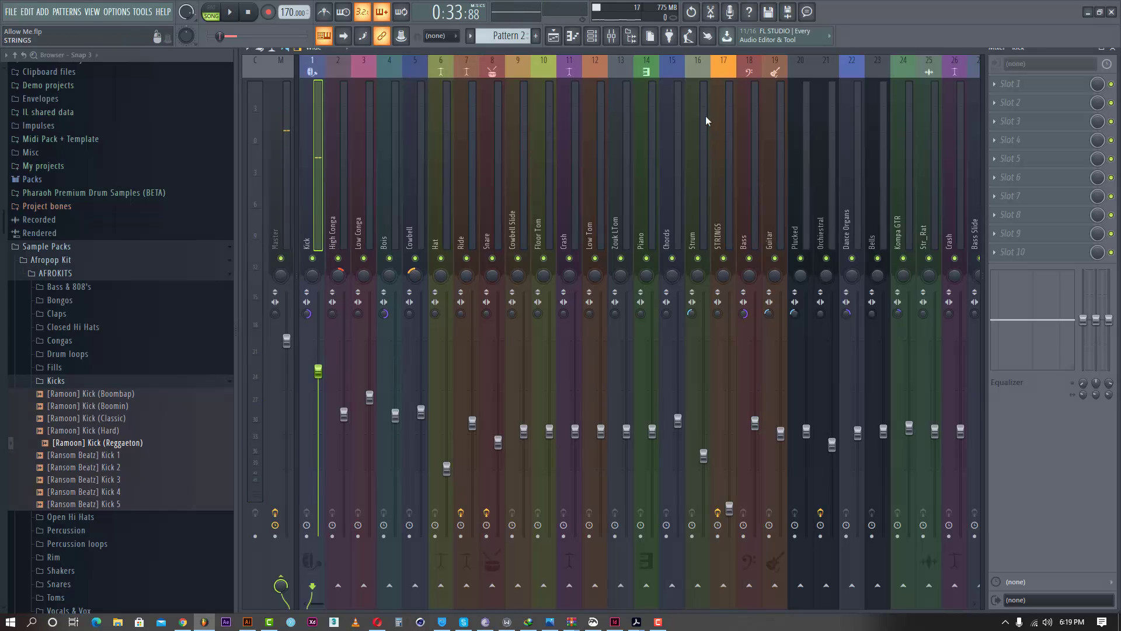
# Move the mixer window down so its title bar and window controls are accessible.
pyautogui.click(1099, 13)
pyautogui.click(1101, 22)
pyautogui.moveTo(1051, 54); pyautogui.dragTo(1087, 143)
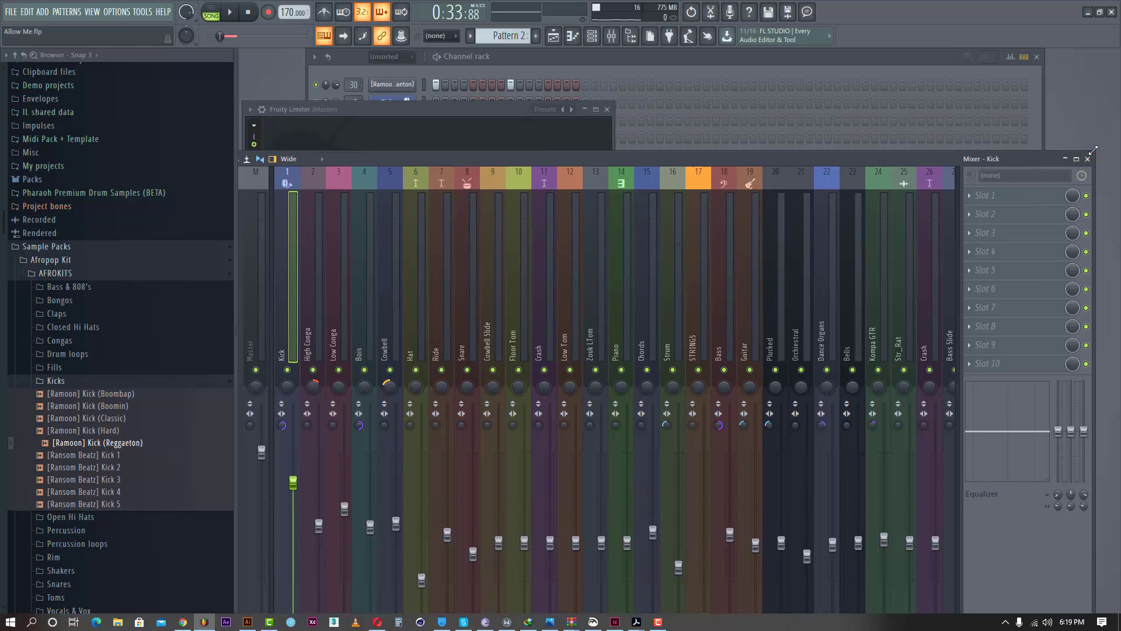
# Move the mixer window up and enlarge it downward so the tracks' routing controls are accessible.
pyautogui.moveTo(836, 156); pyautogui.dragTo(846, 45)
pyautogui.moveTo(612, 441); pyautogui.dragTo(613, 536)
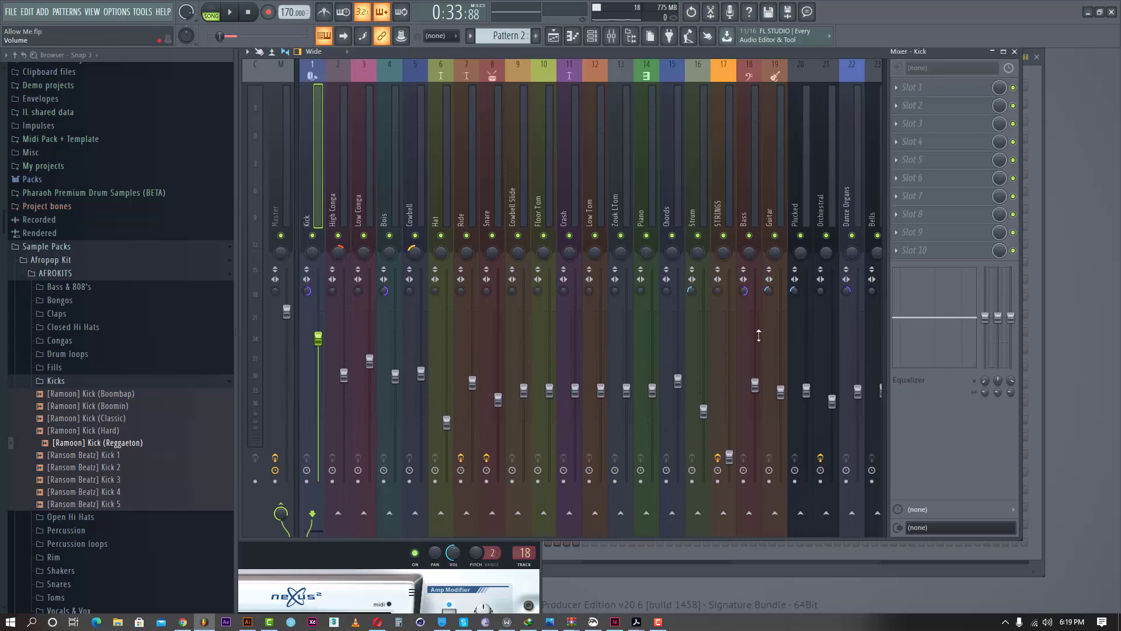
pyautogui.moveTo(348, 541); pyautogui.dragTo(349, 556)
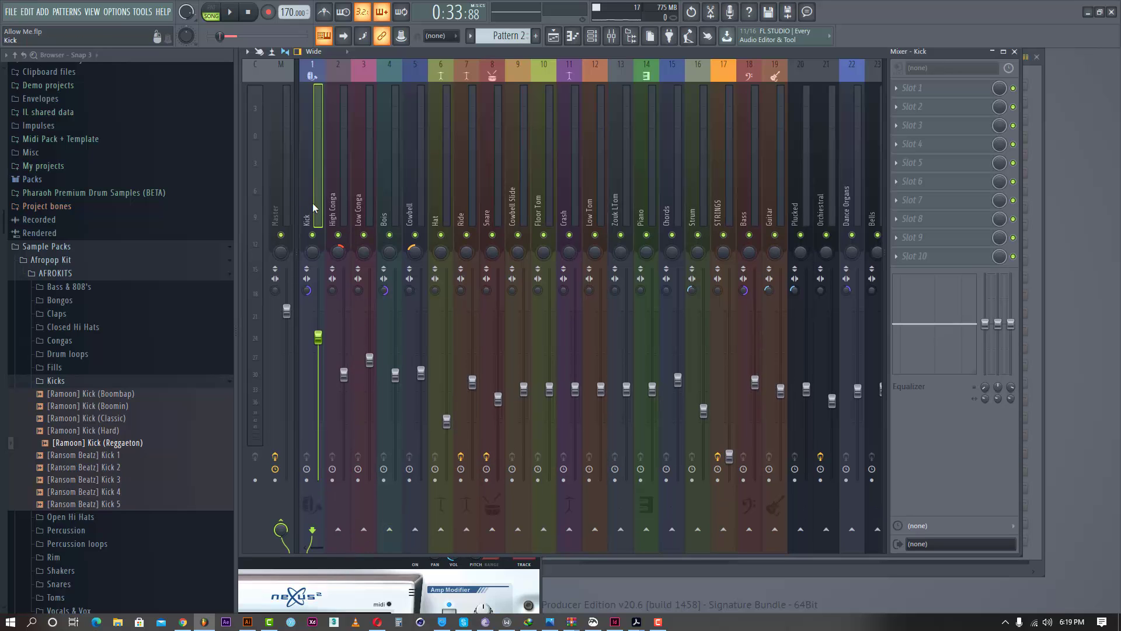
# Play the song section and compare the Kick and Bass track levels in the mixer.
pyautogui.press('space')
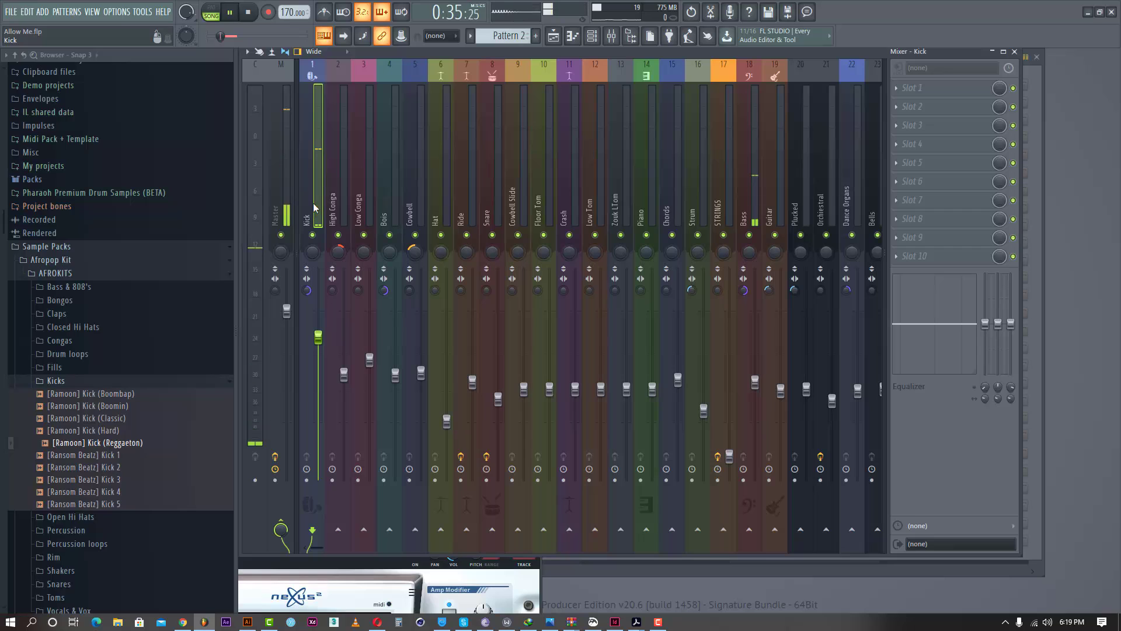
pyautogui.click(750, 207)
pyautogui.press('space')
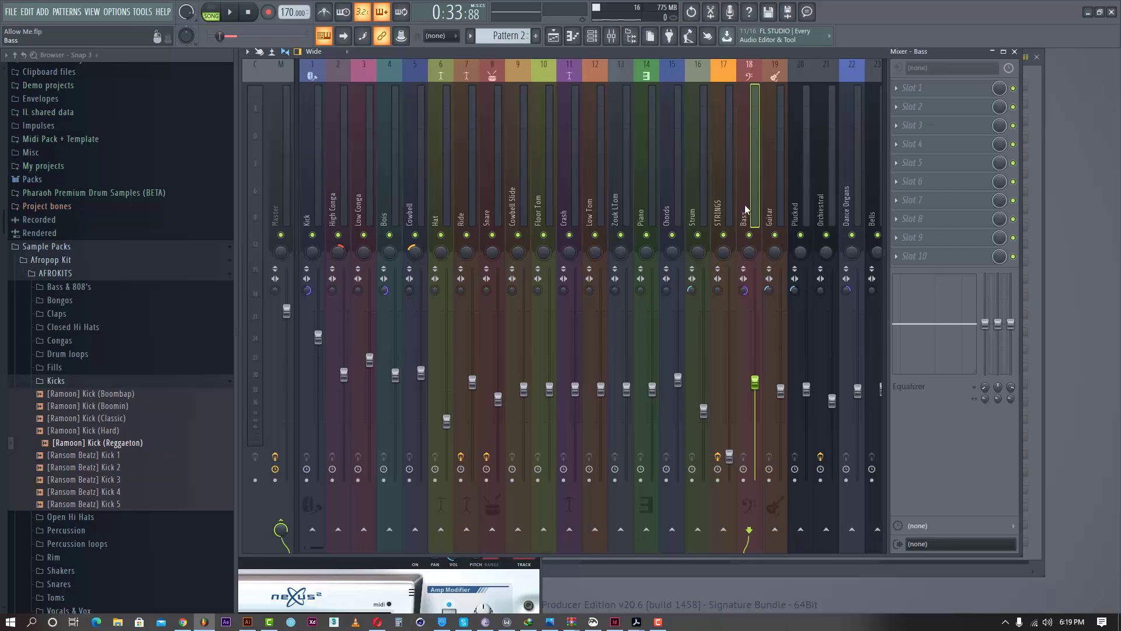
# Sidechain the Kick mixer track to the Bass track.
pyautogui.click(303, 205)
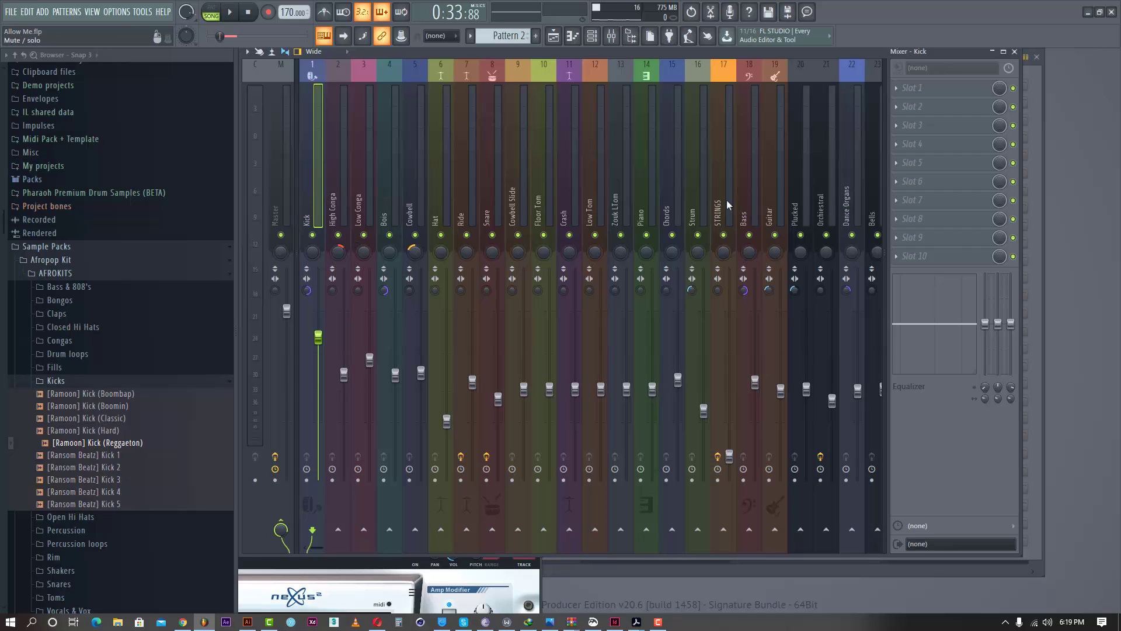
pyautogui.rightClick(750, 531)
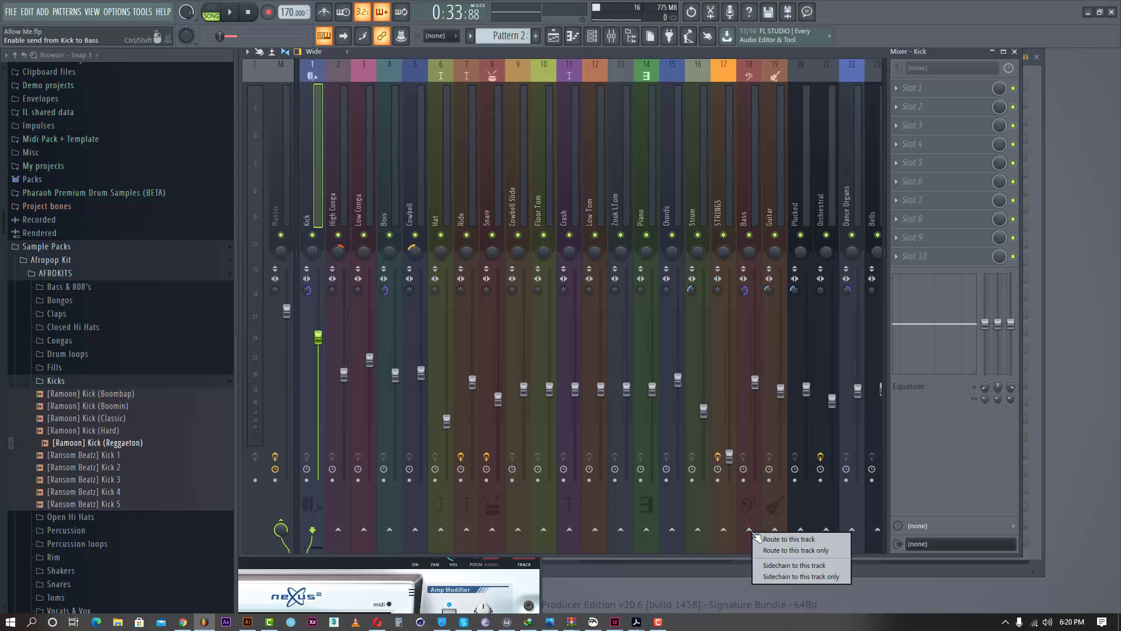
pyautogui.click(815, 566)
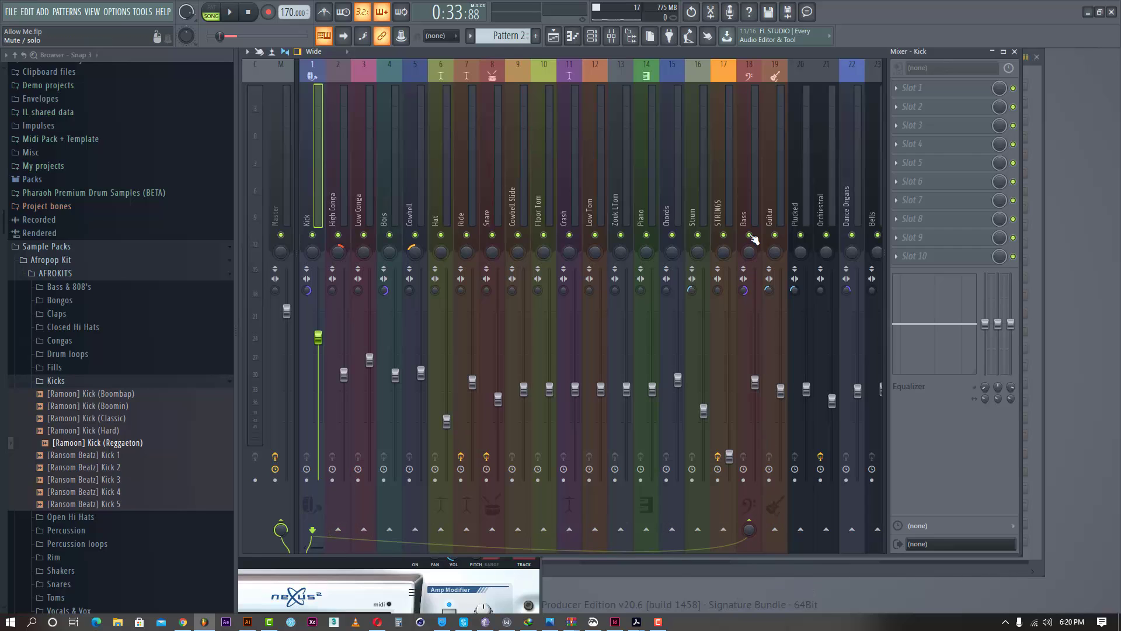
# Load Fruity Limiter into effect slot 4 of the Bass mixer track.
pyautogui.click(747, 213)
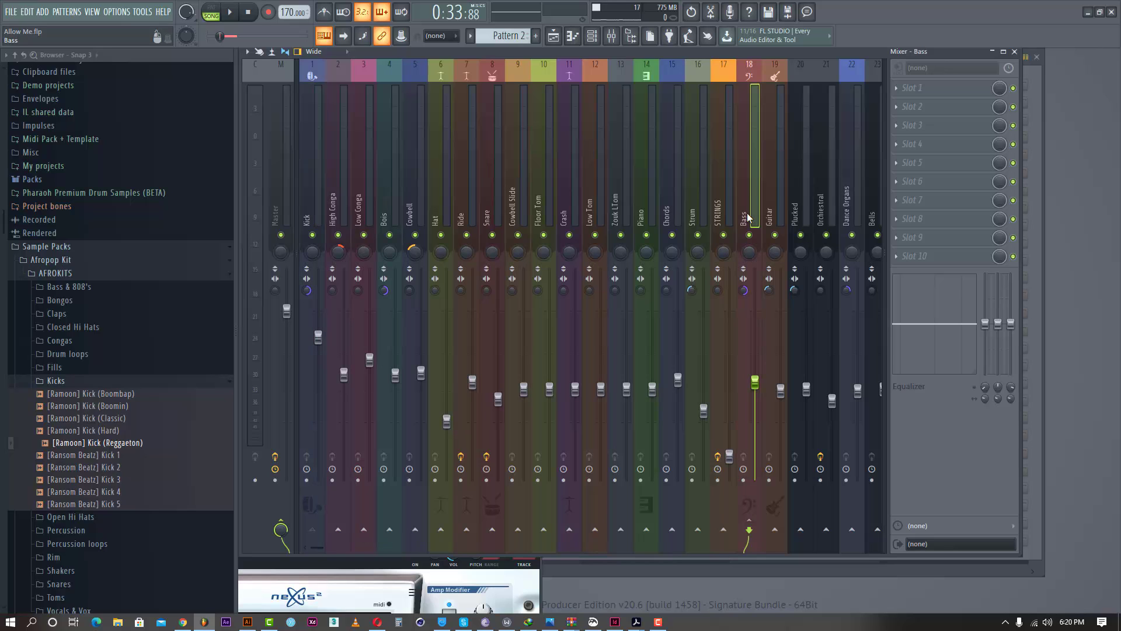
pyautogui.click(898, 148)
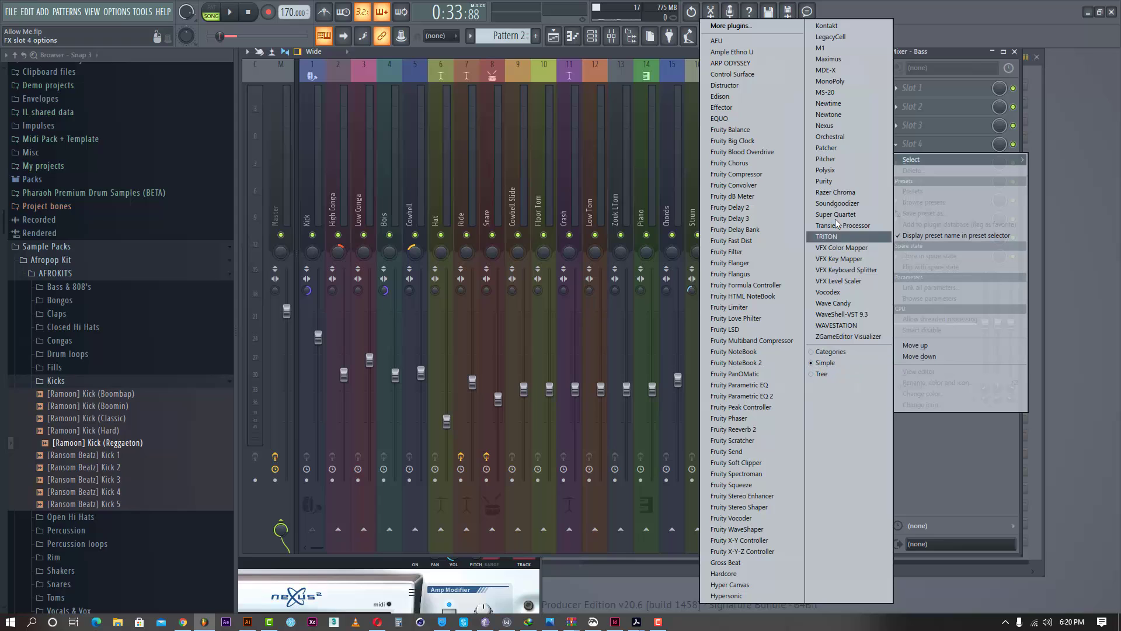
pyautogui.click(752, 311)
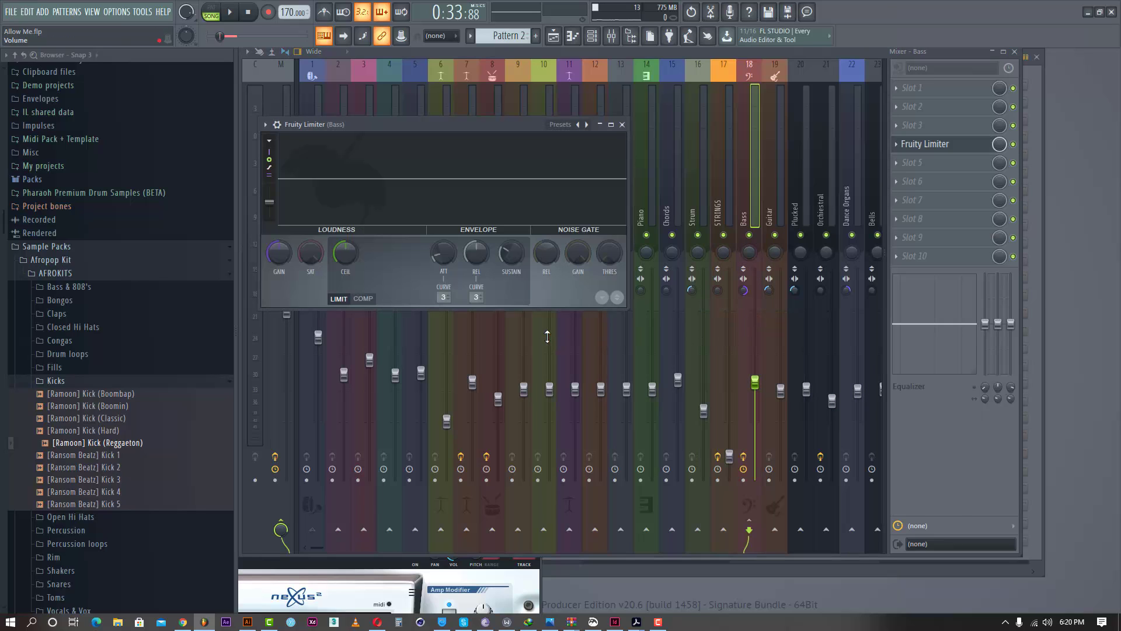
# Switch the Bass track's Fruity Limiter to compressor mode with sidechain input 1, and move its window clear of the Kick track.
pyautogui.click(361, 299)
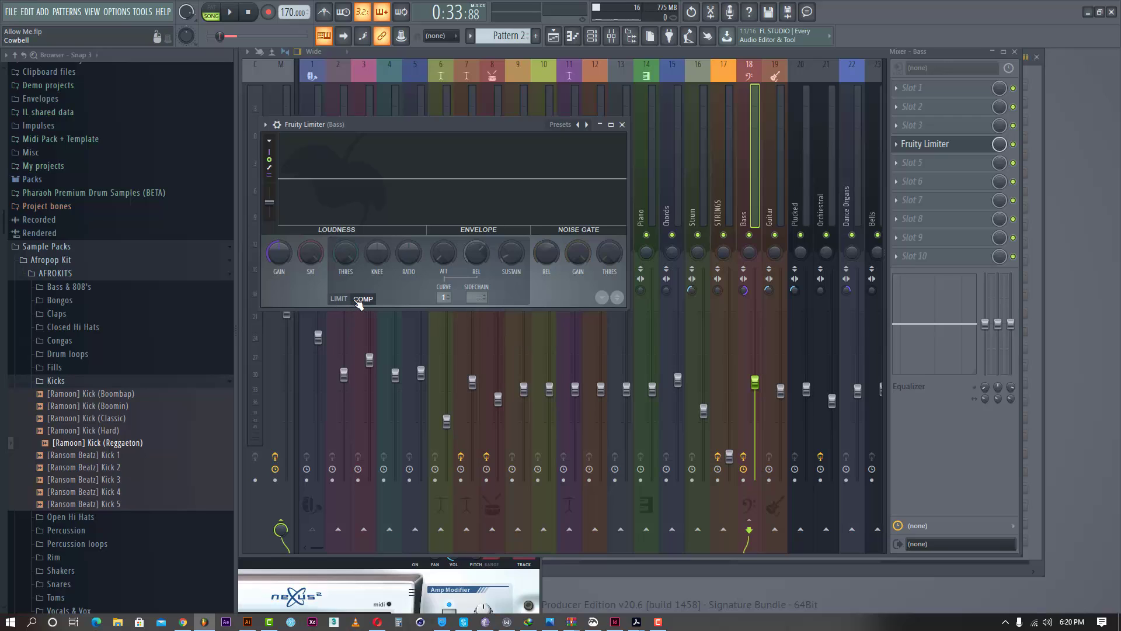
pyautogui.click(479, 297)
pyautogui.click(487, 316)
pyautogui.moveTo(418, 125); pyautogui.dragTo(499, 135)
# Replay the song section several times and examine the bass waveform in the Fruity Limiter against the Kick level.
pyautogui.press('space')
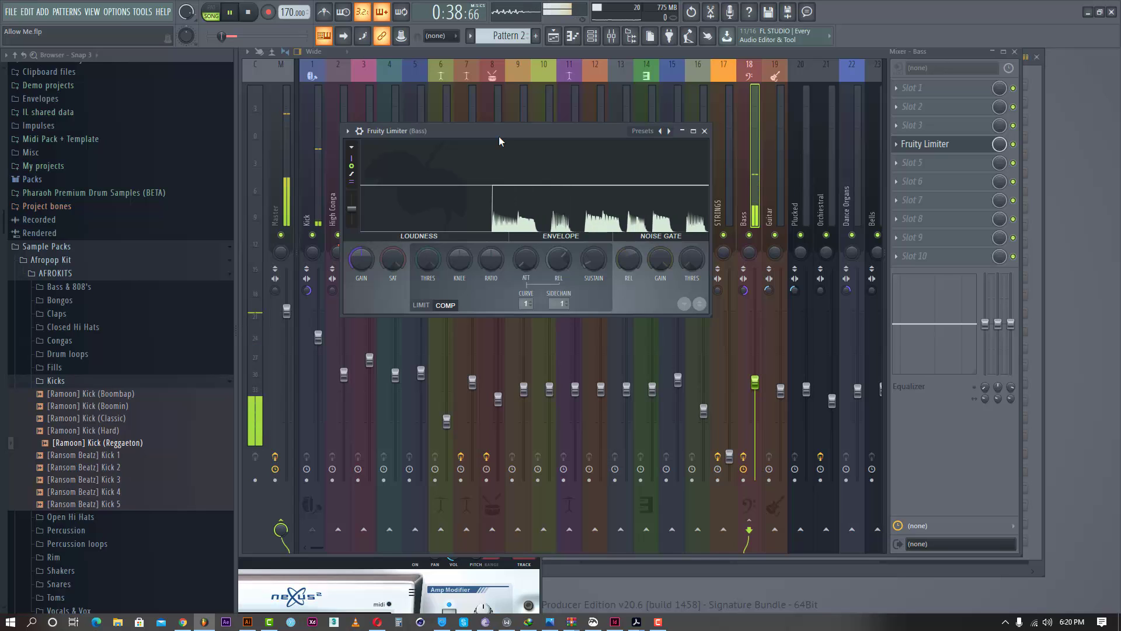
pyautogui.press('space')
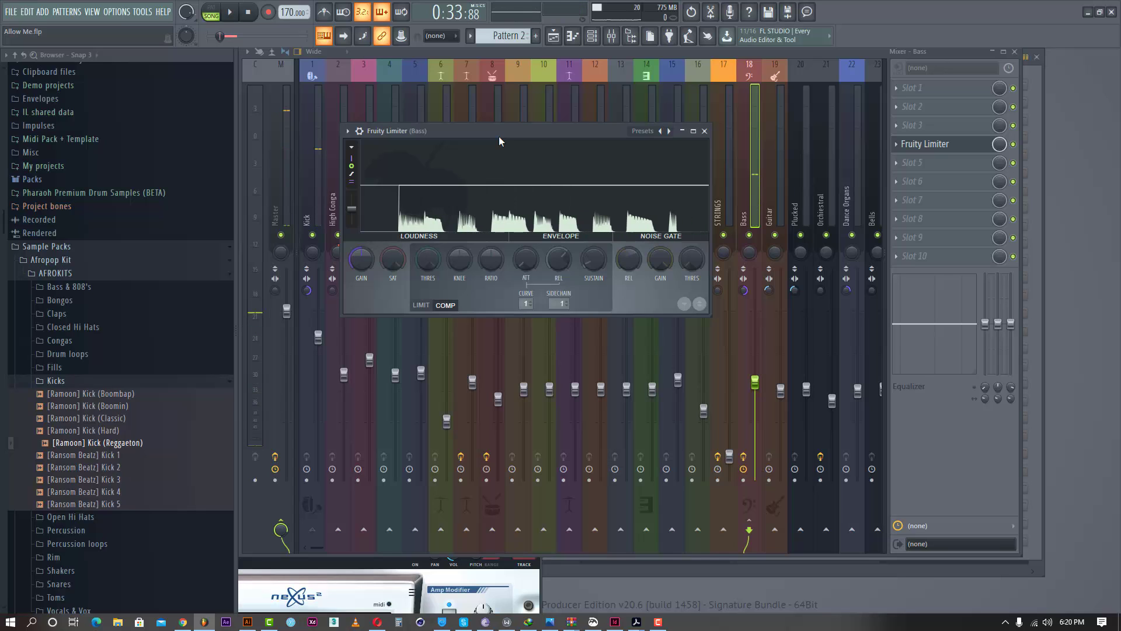
pyautogui.press('space')
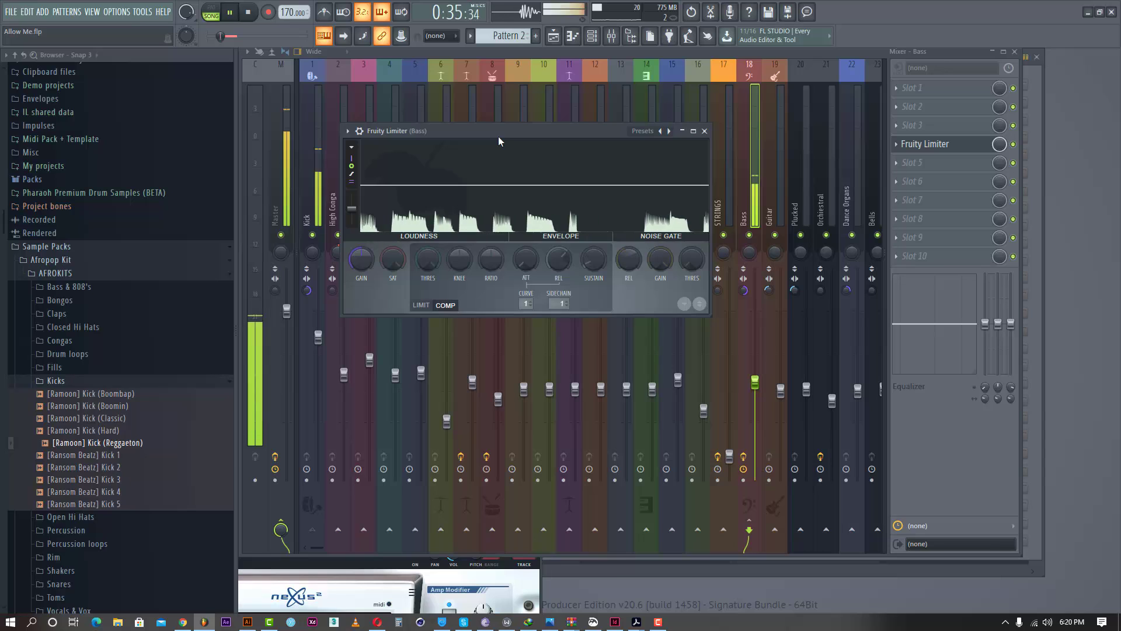
pyautogui.press('space')
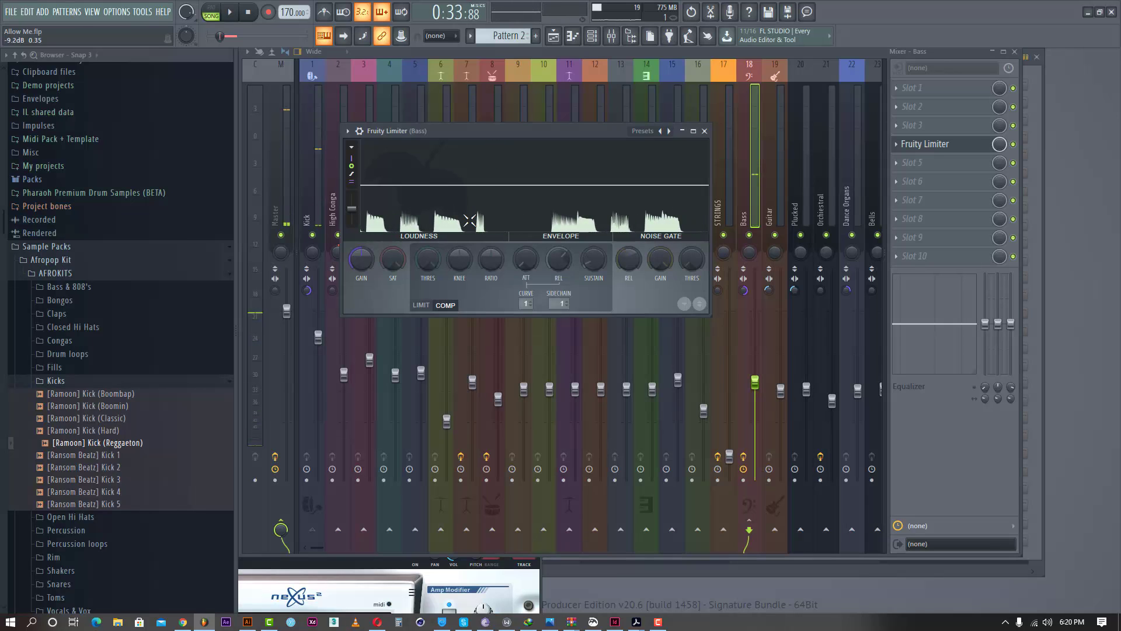
pyautogui.press('space')
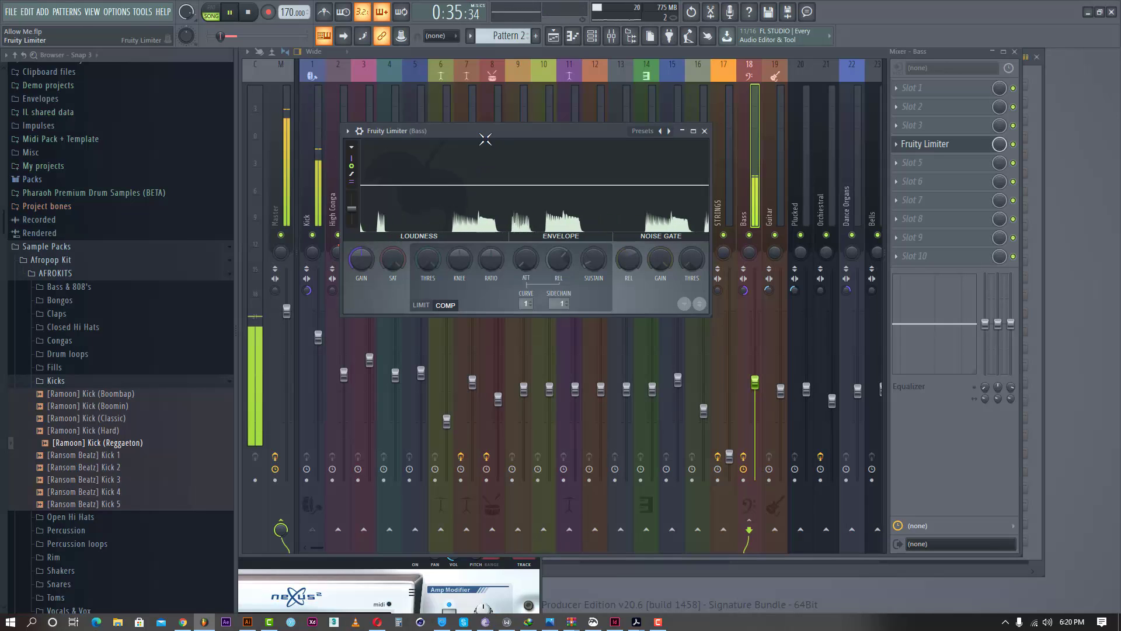
pyautogui.press('space')
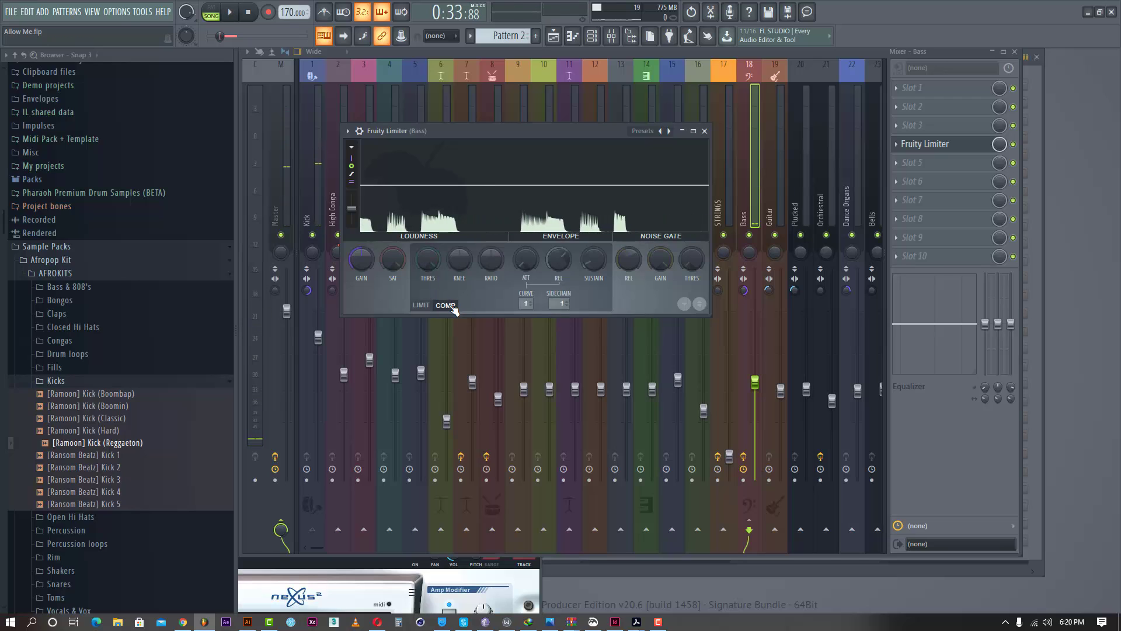
# Try compressor thresholds of -14.6 dB, 0.0 dB and near the minimum on the Bass limiter with a low ratio during playback.
pyautogui.moveTo(430, 255); pyautogui.dragTo(493, 244)
pyautogui.press('space')
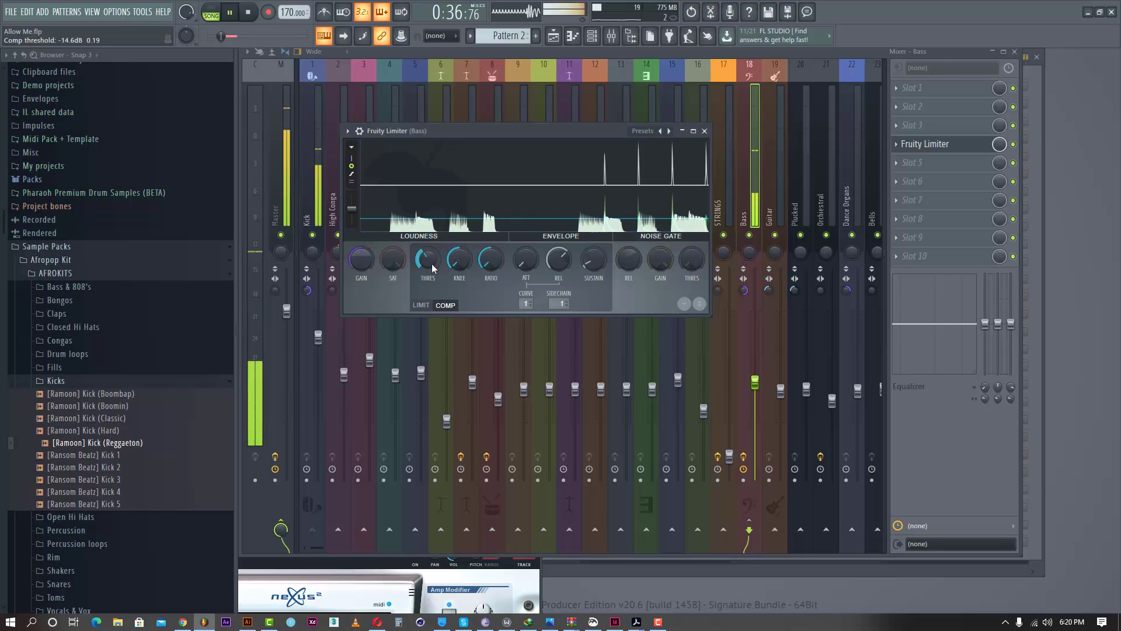
pyautogui.moveTo(425, 264); pyautogui.dragTo(425, 222)
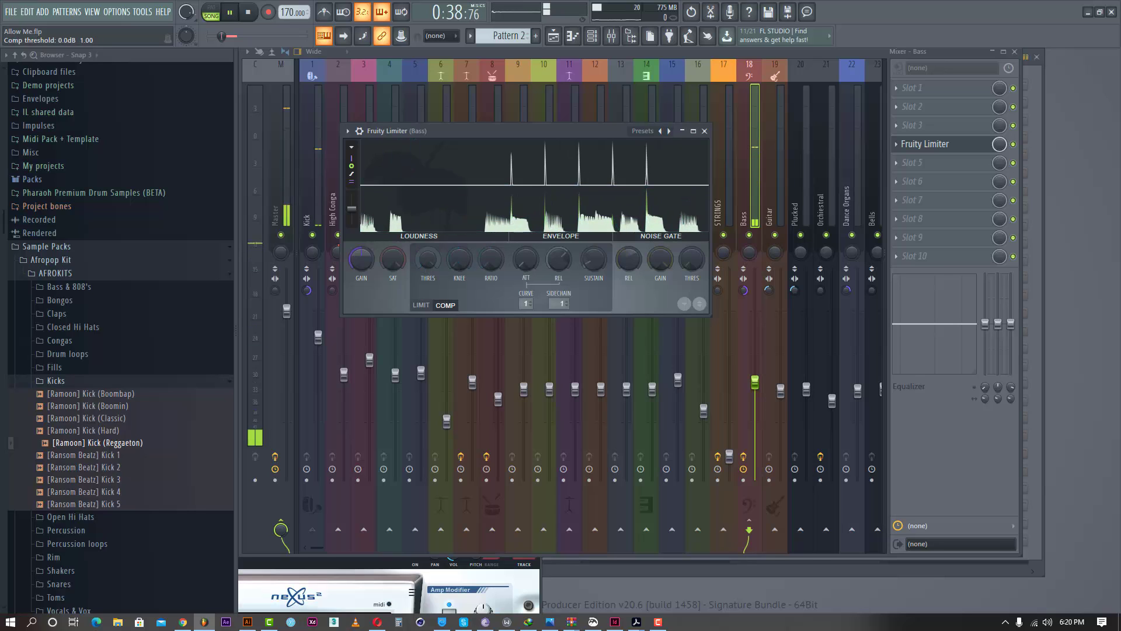
pyautogui.moveTo(425, 263); pyautogui.dragTo(425, 327)
# Try the compressor knee at -100%, raise it well above centre, and set the threshold to -26.2 dB while replaying the section.
pyautogui.moveTo(458, 261); pyautogui.dragTo(459, 292)
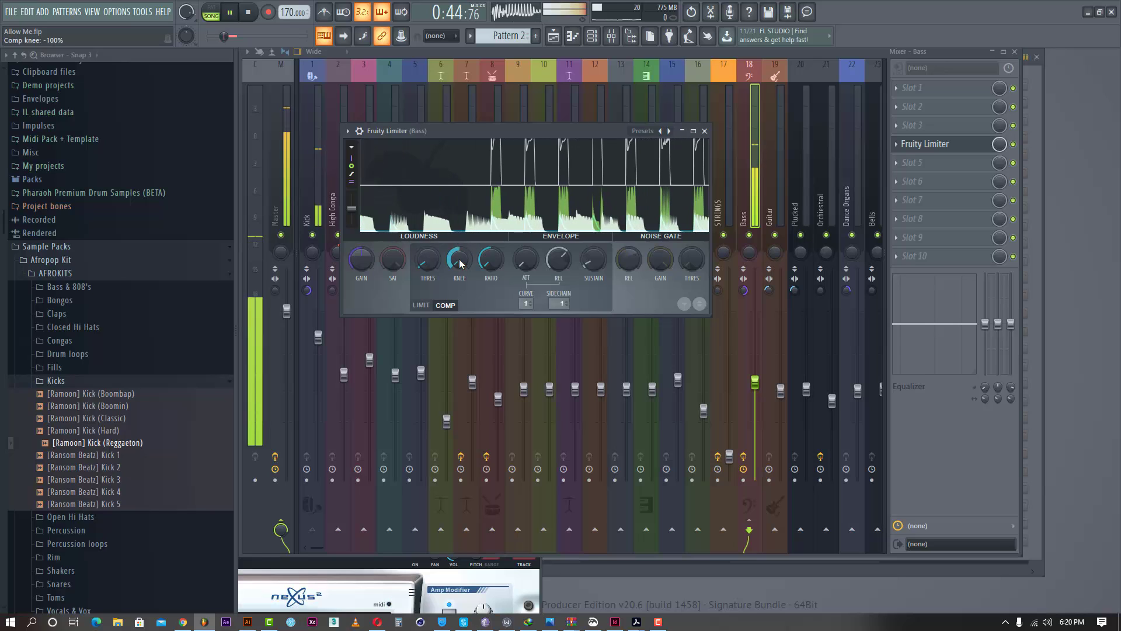
pyautogui.moveTo(460, 264); pyautogui.dragTo(459, 224)
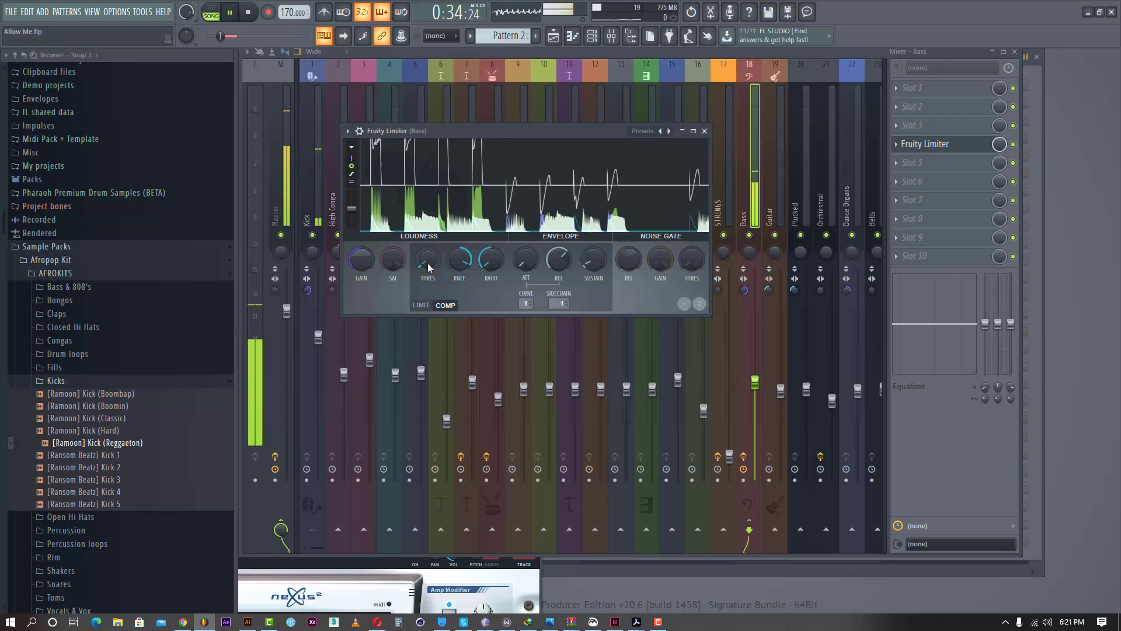
pyautogui.moveTo(428, 267); pyautogui.dragTo(428, 284)
pyautogui.press('space')
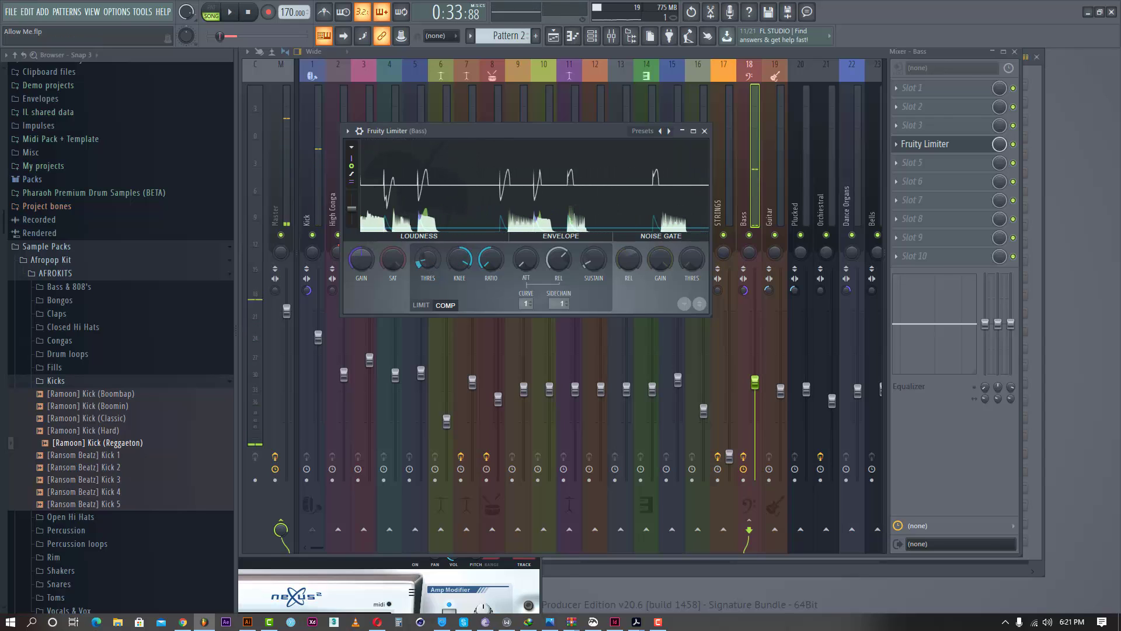
pyautogui.press('space')
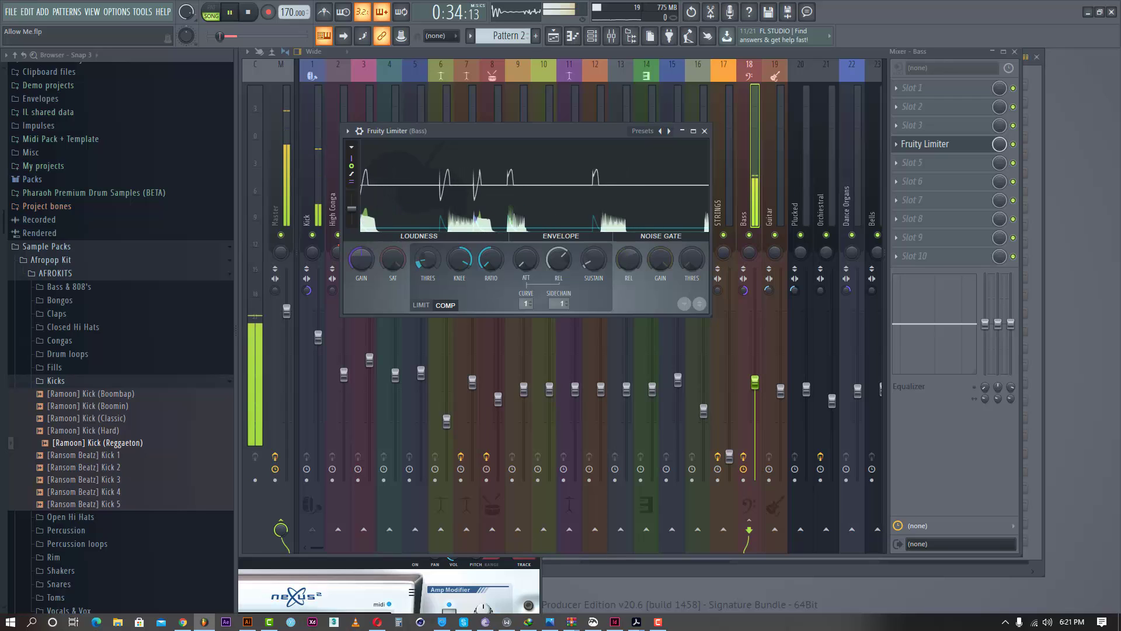
pyautogui.press('space')
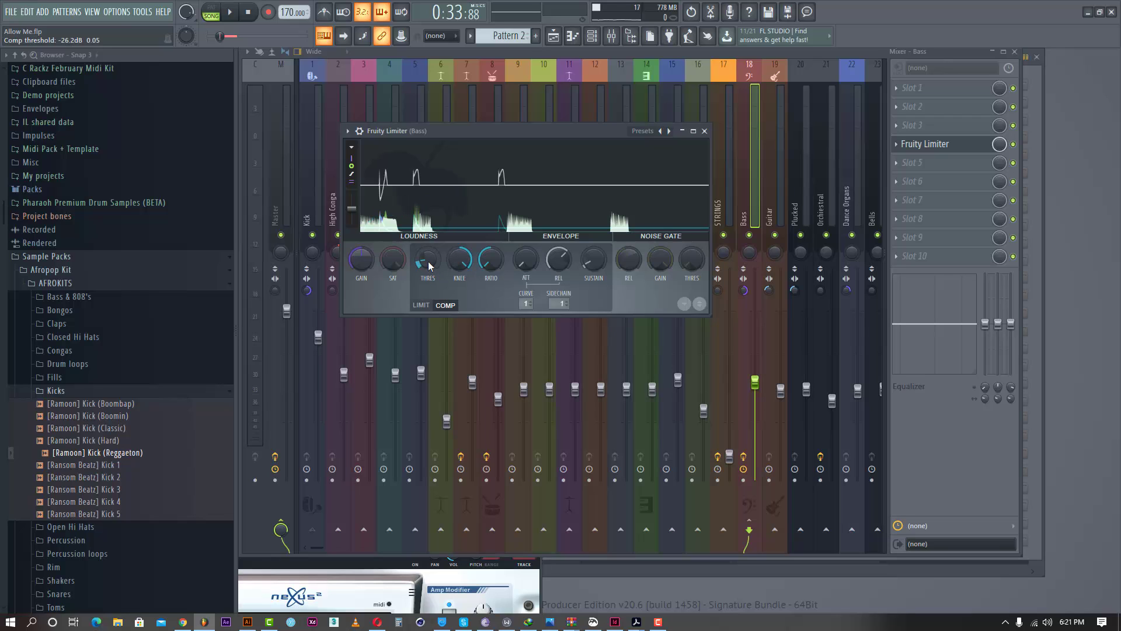
# Try a 20.0:1 compressor ratio and a -2.5 dB threshold during playback, and vary the knee and ratio.
pyautogui.moveTo(491, 259); pyautogui.dragTo(490, 256)
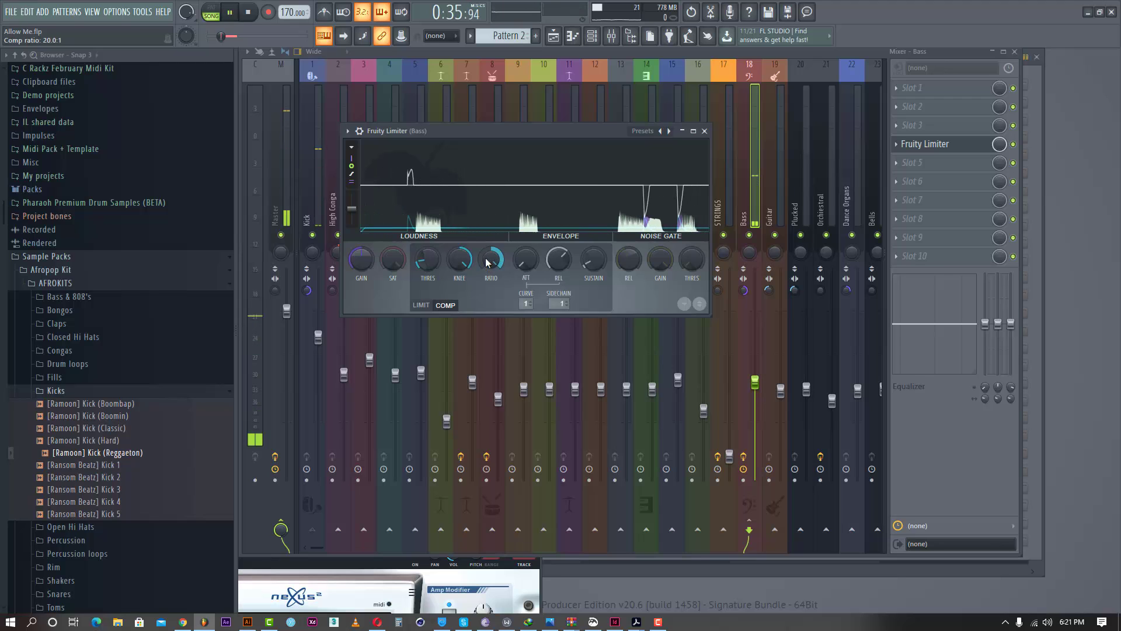
pyautogui.moveTo(419, 264)
pyautogui.mouseDown()
pyautogui.moveTo(419, 233)
pyautogui.moveTo(419, 261)
pyautogui.mouseUp()
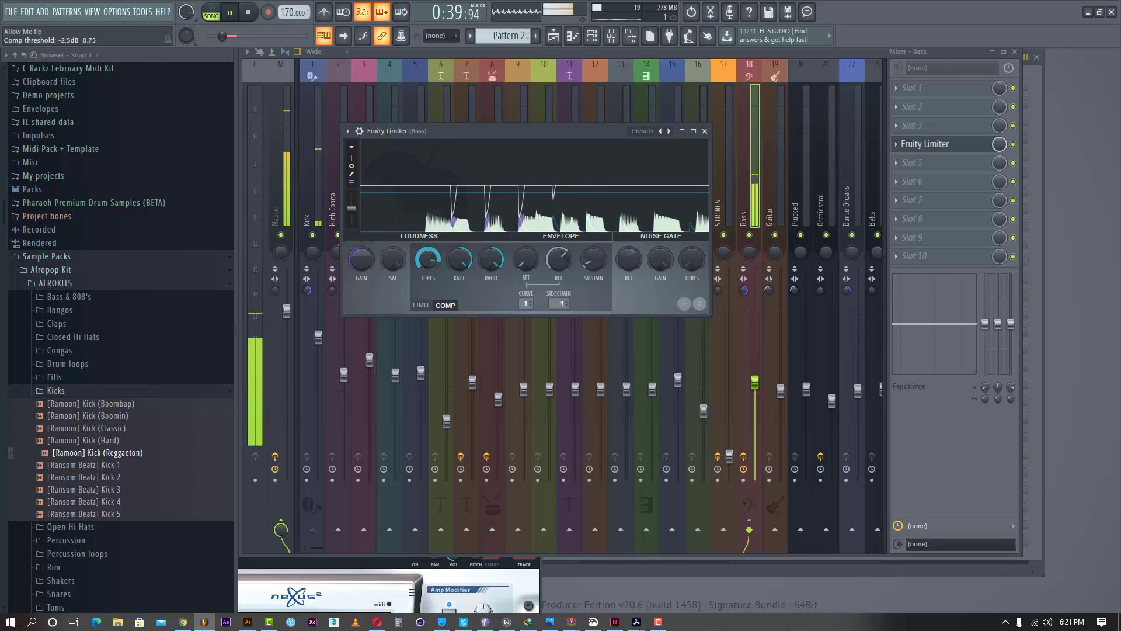
pyautogui.moveTo(459, 260); pyautogui.dragTo(489, 277)
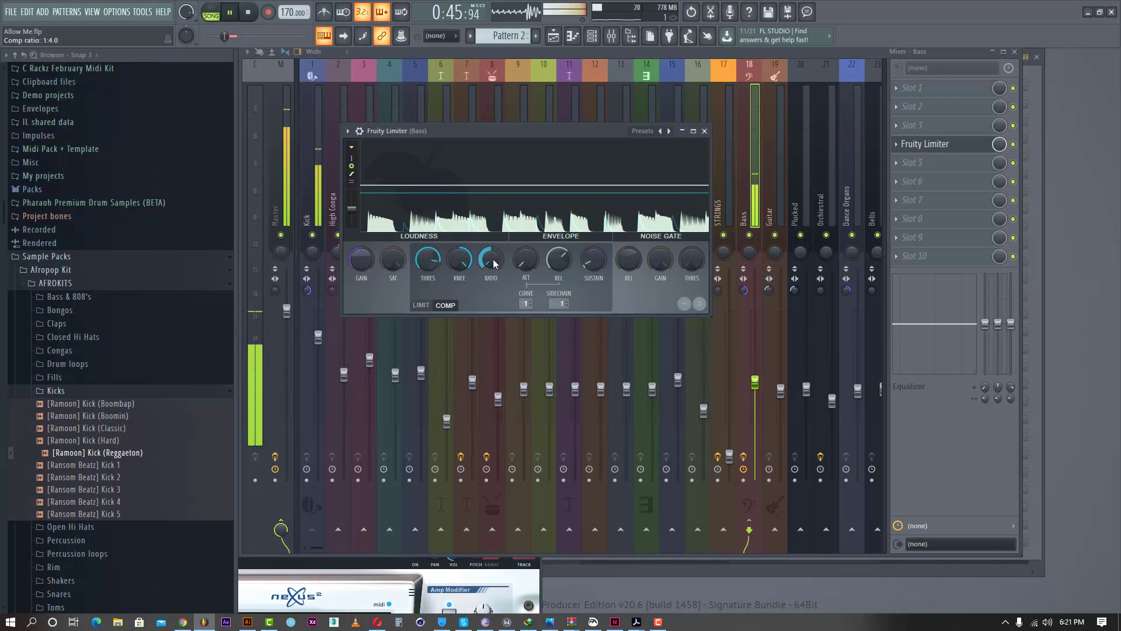
# Fine-tune the Bass compressor during playback, reducing the ratio from 20.0:1 and setting the threshold to -24.8 dB.
pyautogui.moveTo(428, 260); pyautogui.dragTo(427, 350)
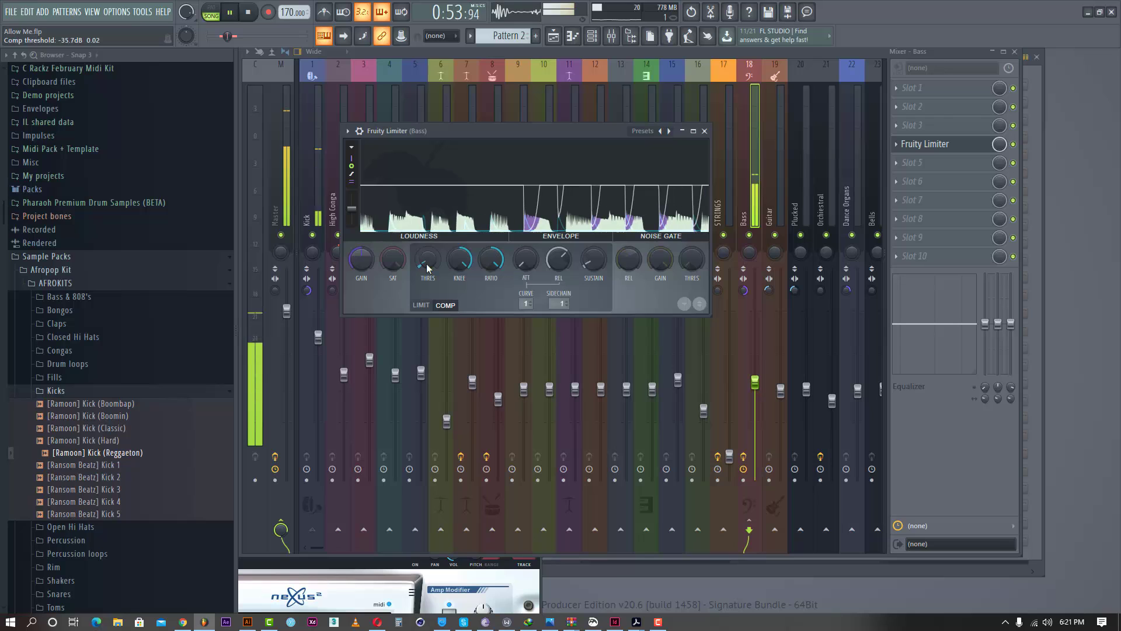
pyautogui.moveTo(428, 268); pyautogui.dragTo(428, 241)
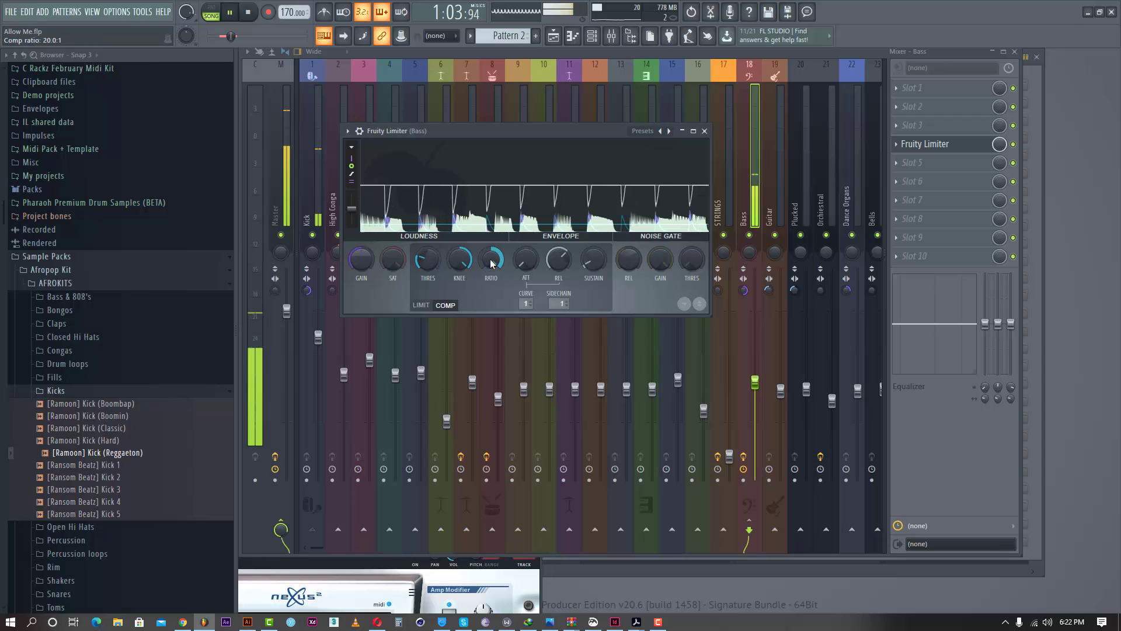
pyautogui.moveTo(489, 258); pyautogui.dragTo(489, 272)
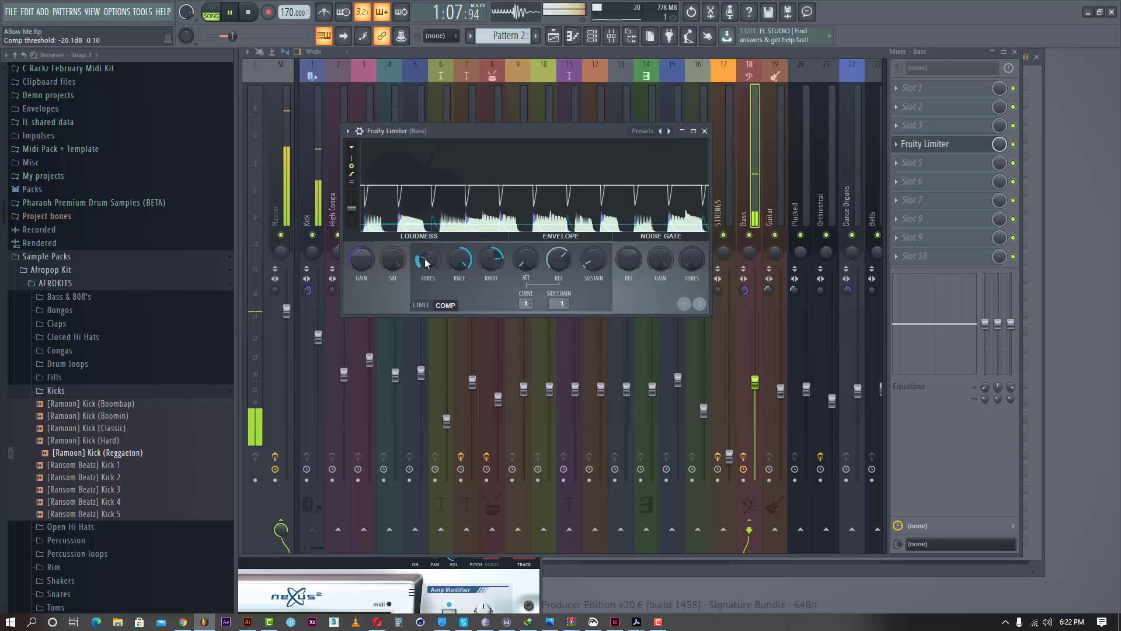
pyautogui.moveTo(426, 258); pyautogui.dragTo(491, 263)
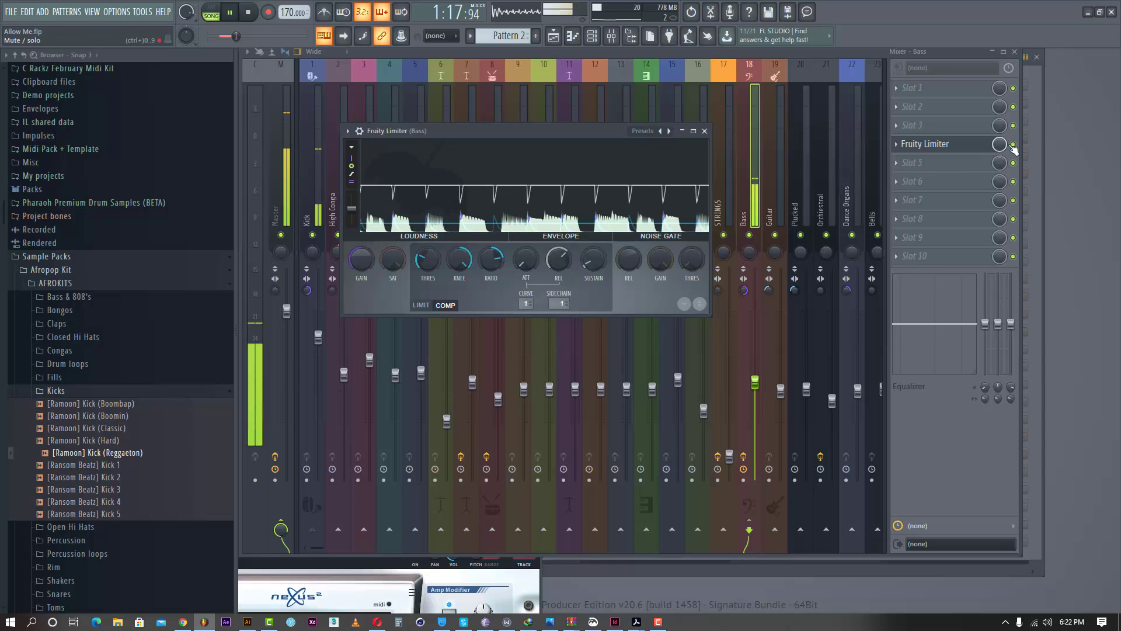
pyautogui.scroll(-3, 419, 262)
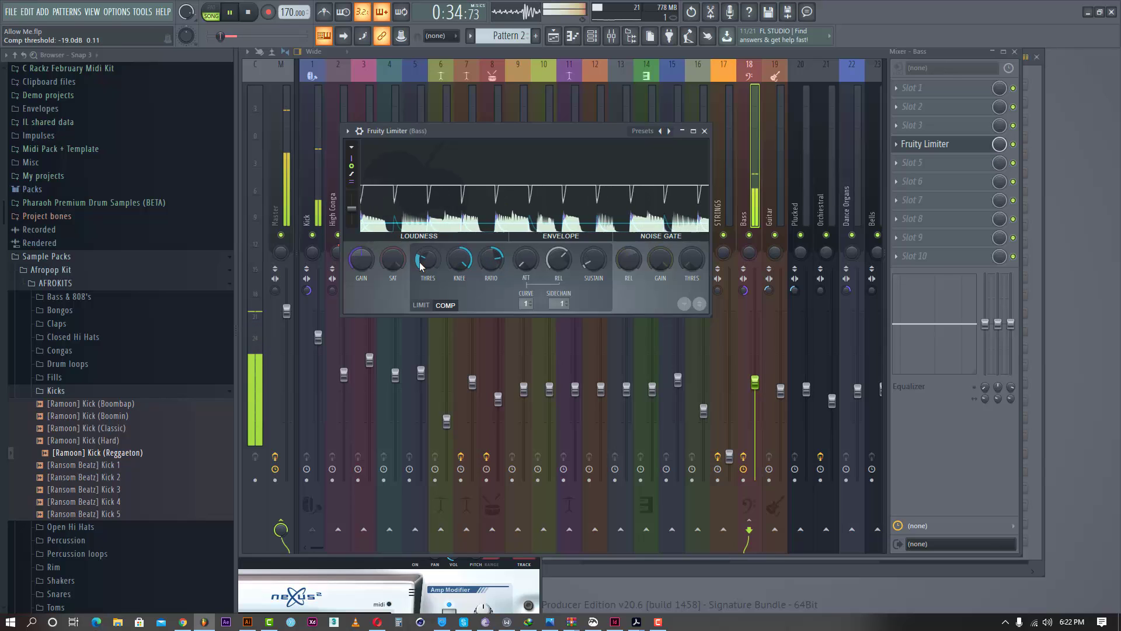
pyautogui.moveTo(419, 262); pyautogui.dragTo(419, 280)
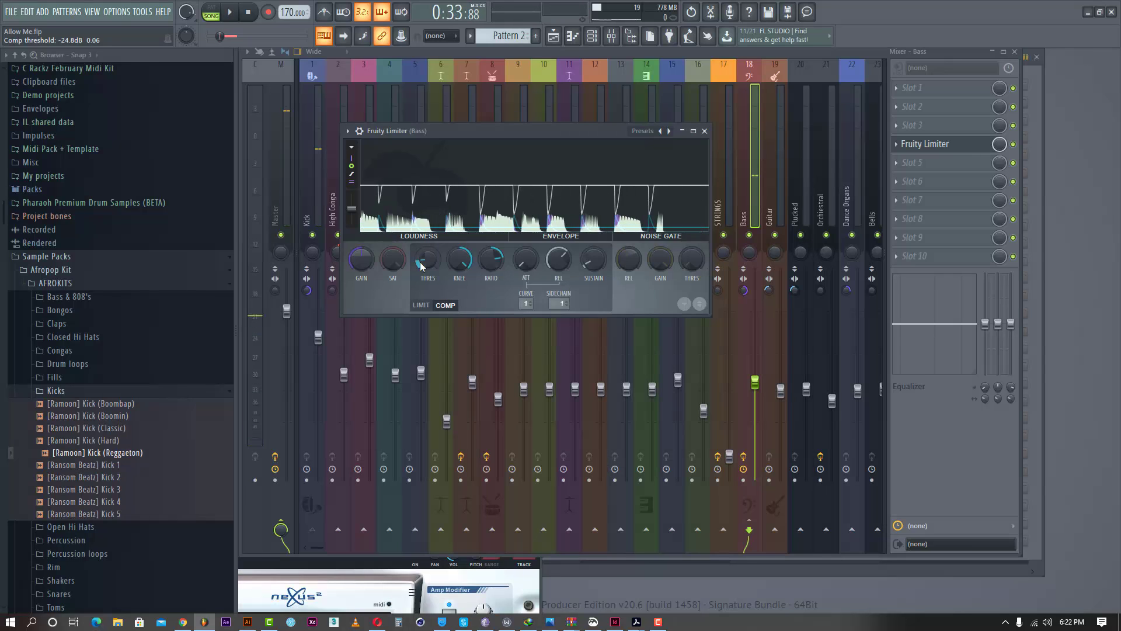
# Toggle the Fruity Limiter on the Bass track to compare the sound during playback, and reopen its window.
pyautogui.click(1017, 146)
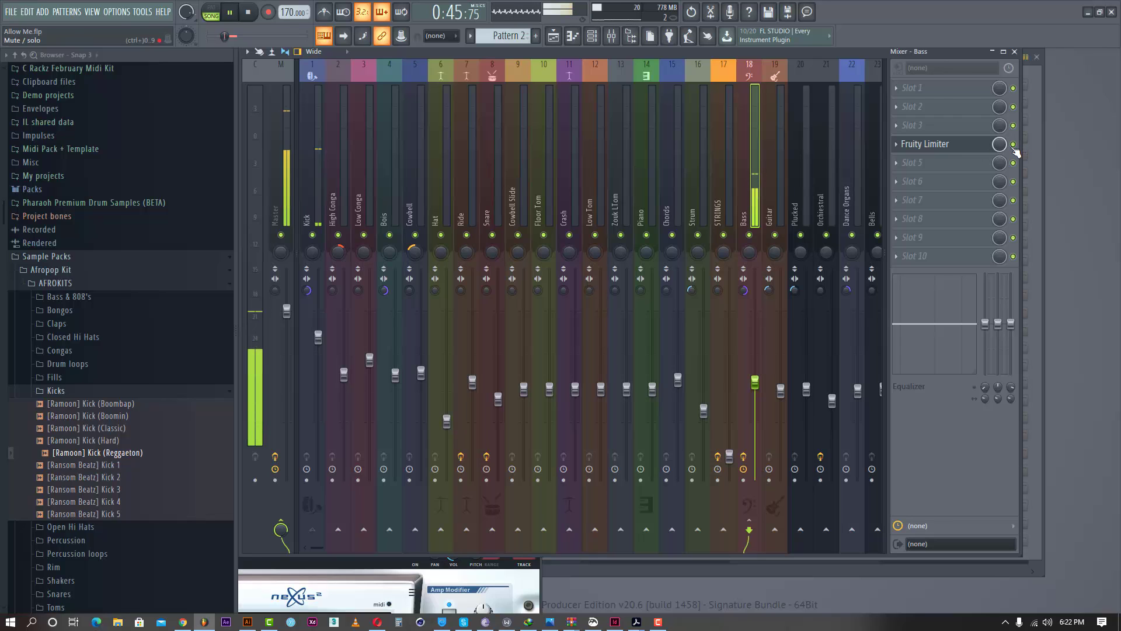
pyautogui.click(948, 146)
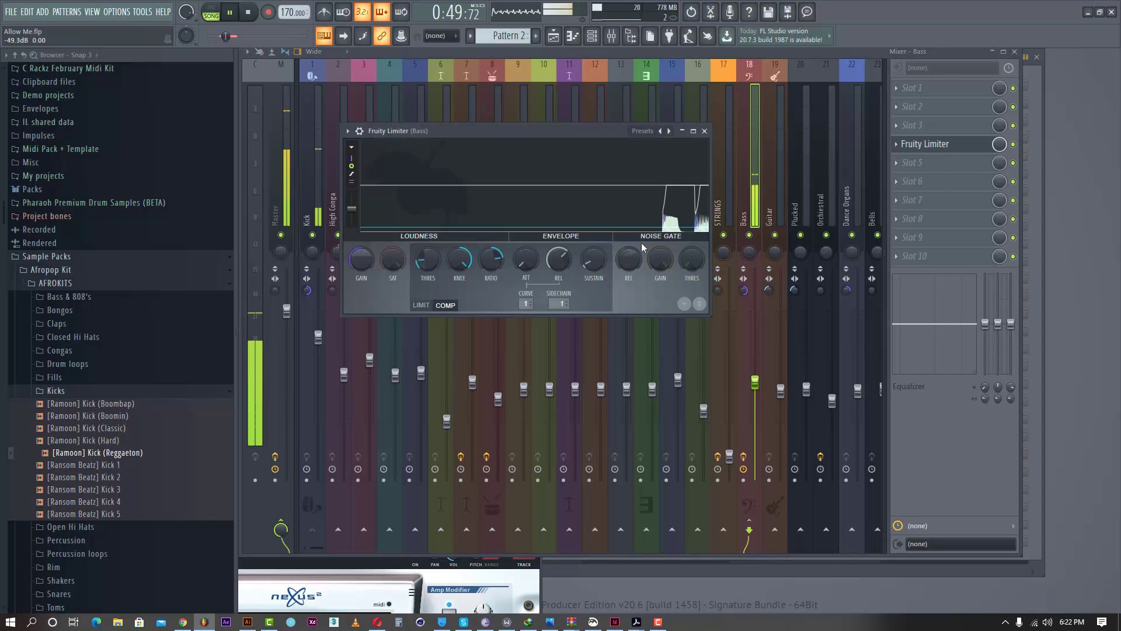
# Set the Bass compressor ratio to 6.5:1, and close the limiter, browser and mixer to expose the channel rack.
pyautogui.moveTo(428, 259); pyautogui.dragTo(491, 248)
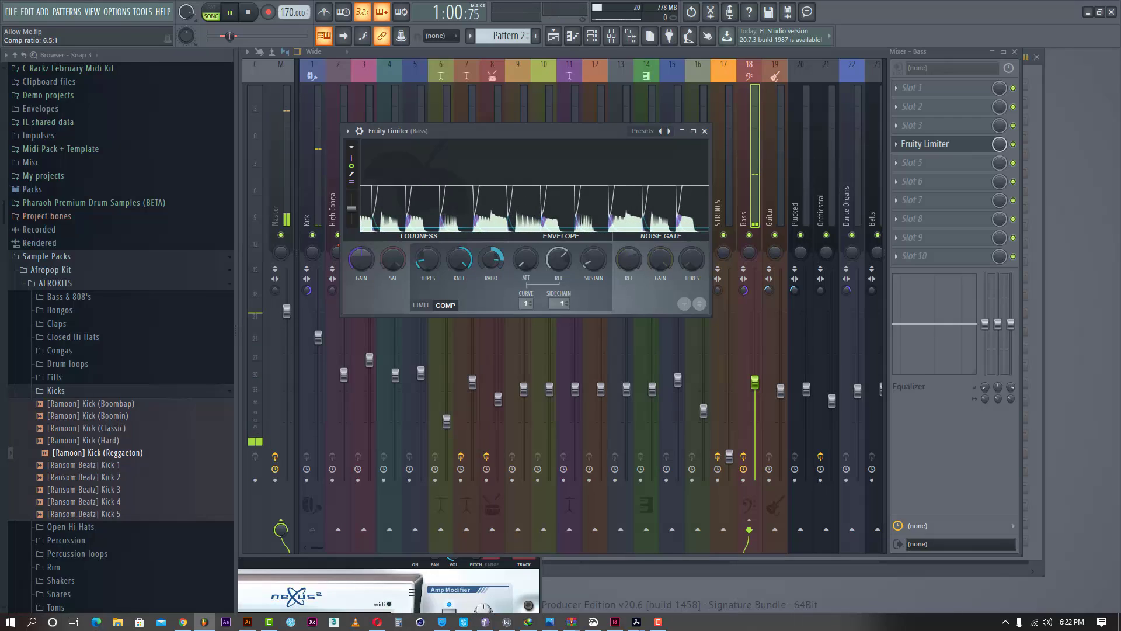
pyautogui.click(704, 130)
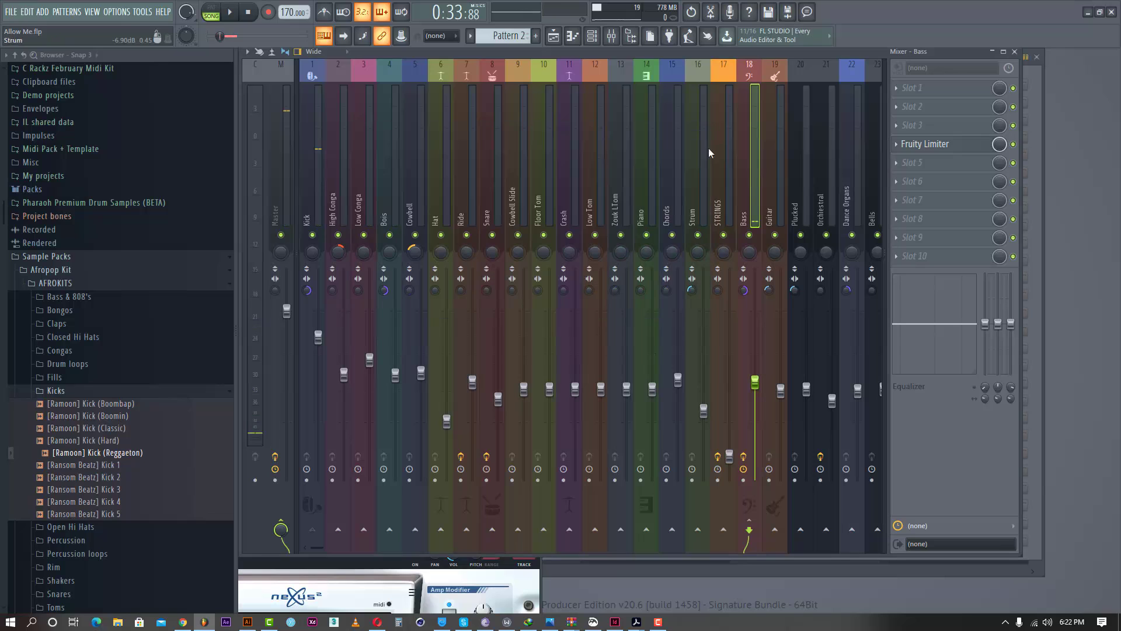
pyautogui.click(631, 35)
pyautogui.press('space')
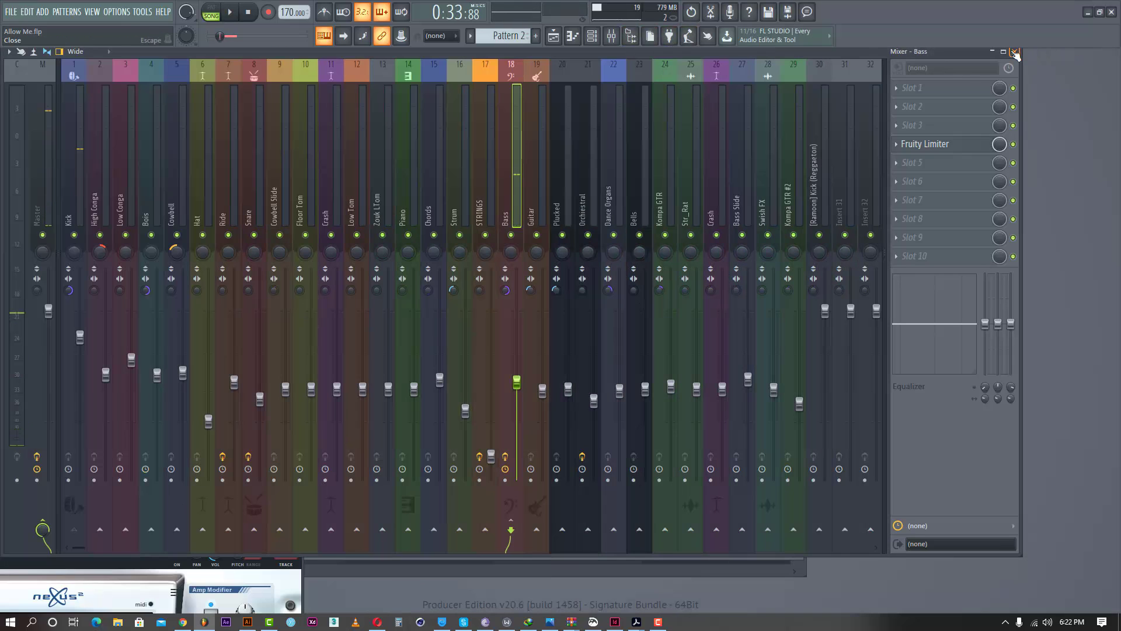
pyautogui.click(1016, 53)
pyautogui.click(350, 86)
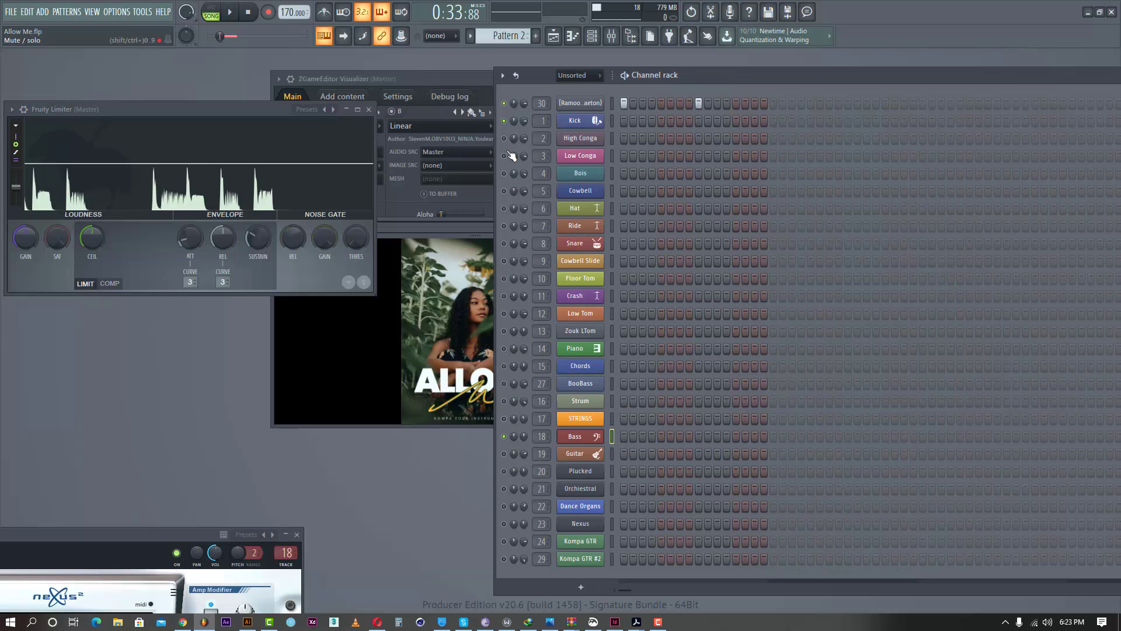
# Unsolo the channels so every channel is active, and play the full mix with the mixer displayed.
pyautogui.rightClick(507, 107)
pyautogui.click(508, 111)
pyautogui.rightClick(507, 105)
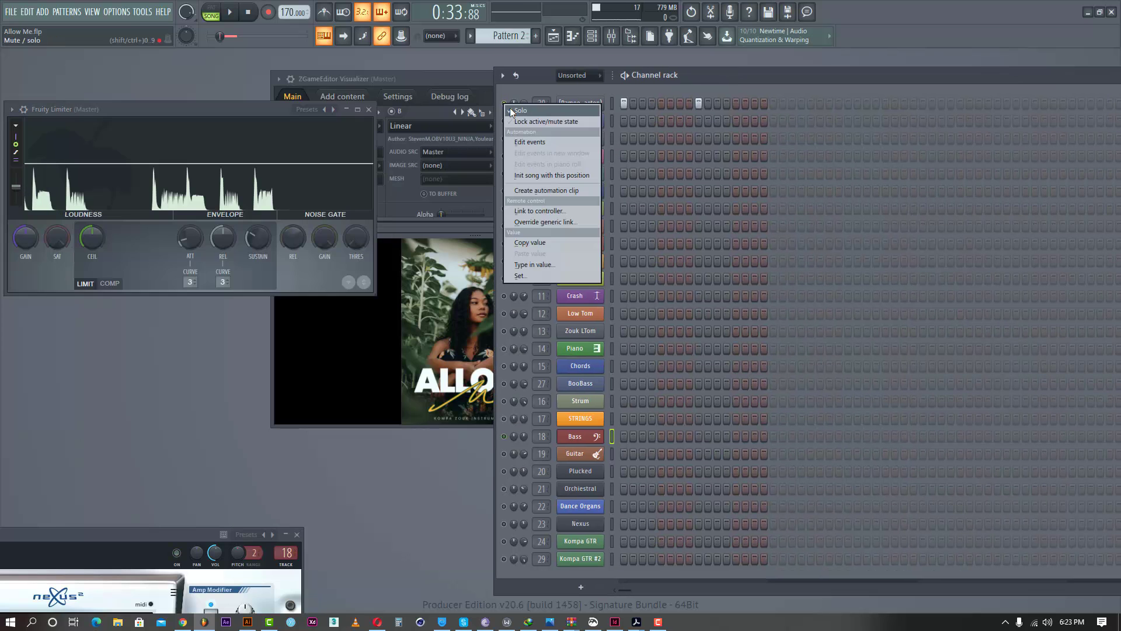
pyautogui.click(509, 108)
pyautogui.press('space')
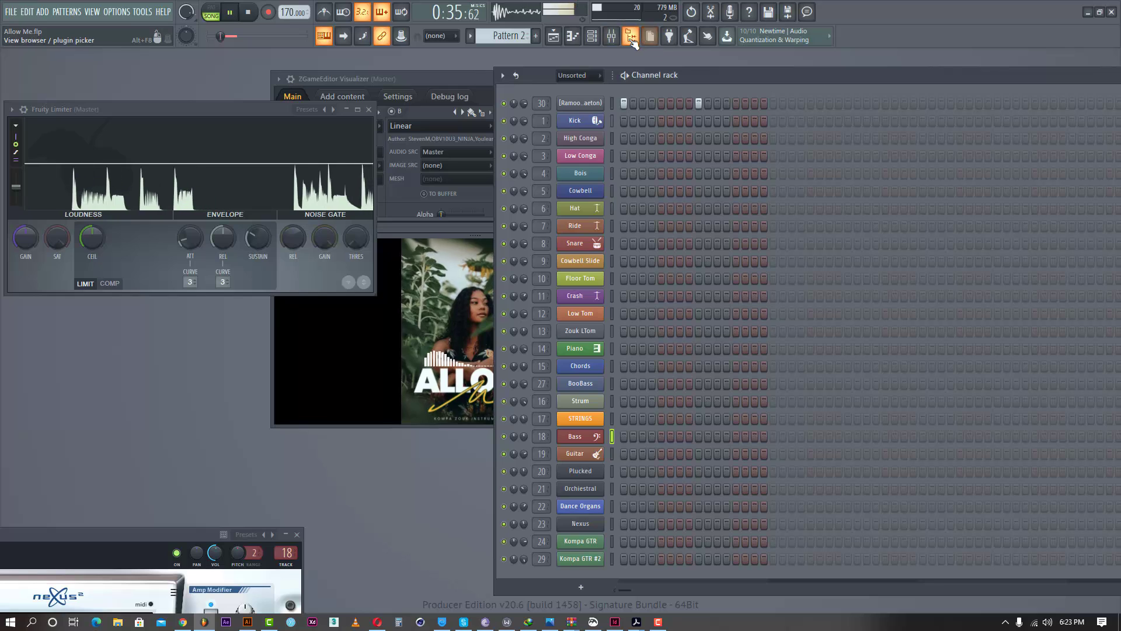
pyautogui.click(611, 37)
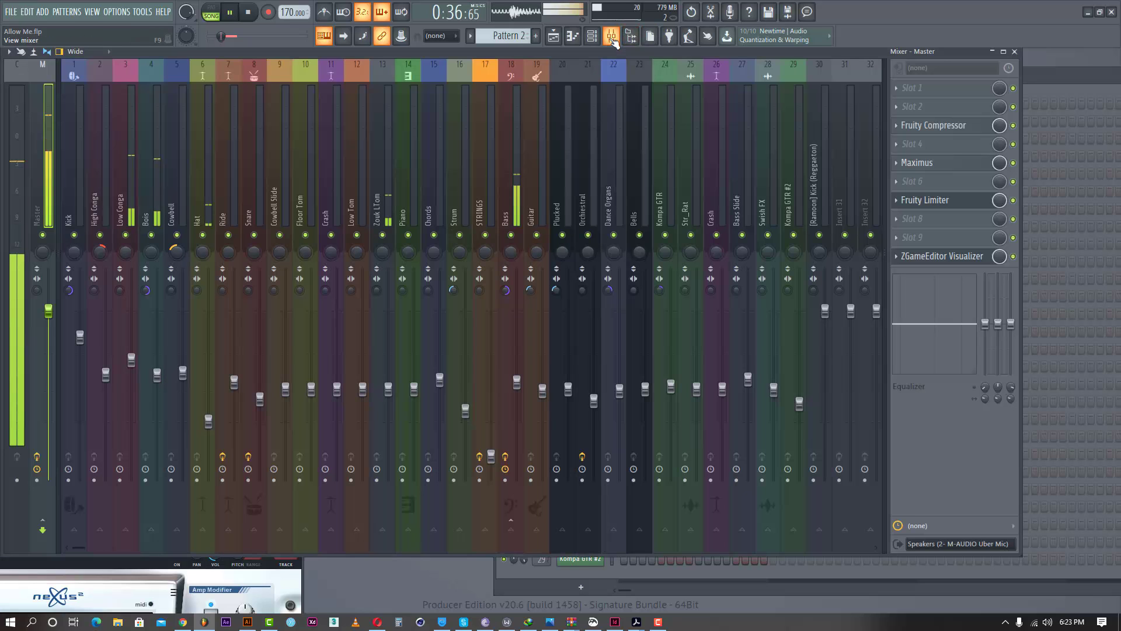
# Open the playlist during playback and clear the time selection that starts at bar 25.
pyautogui.click(555, 38)
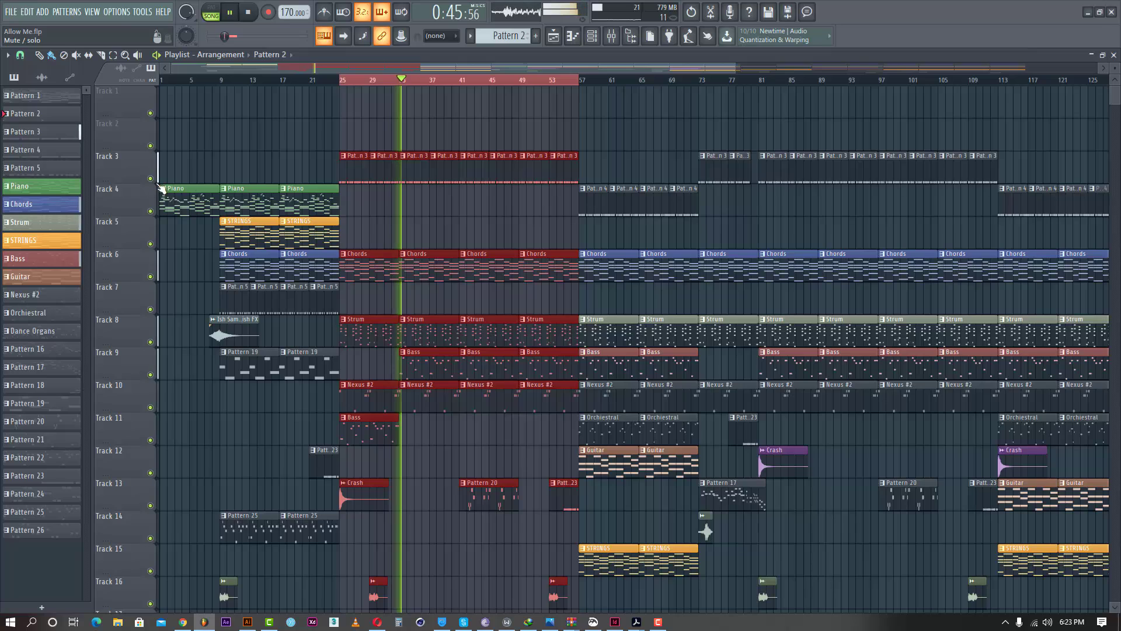
pyautogui.moveTo(727, 69); pyautogui.dragTo(1048, 68)
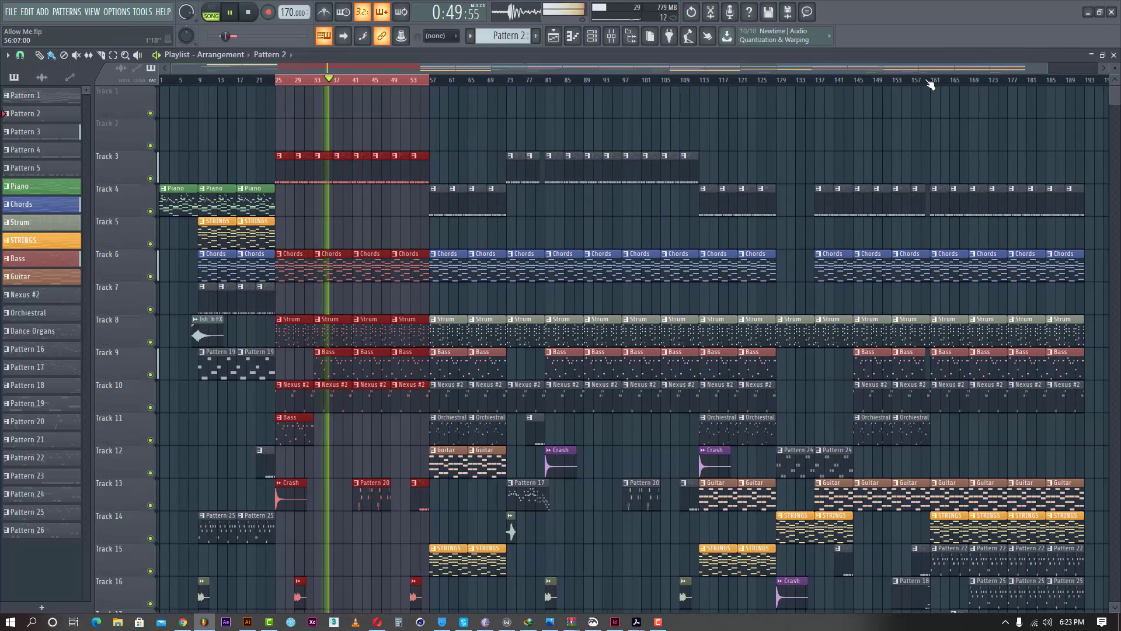
pyautogui.moveTo(632, 63); pyautogui.dragTo(727, 65)
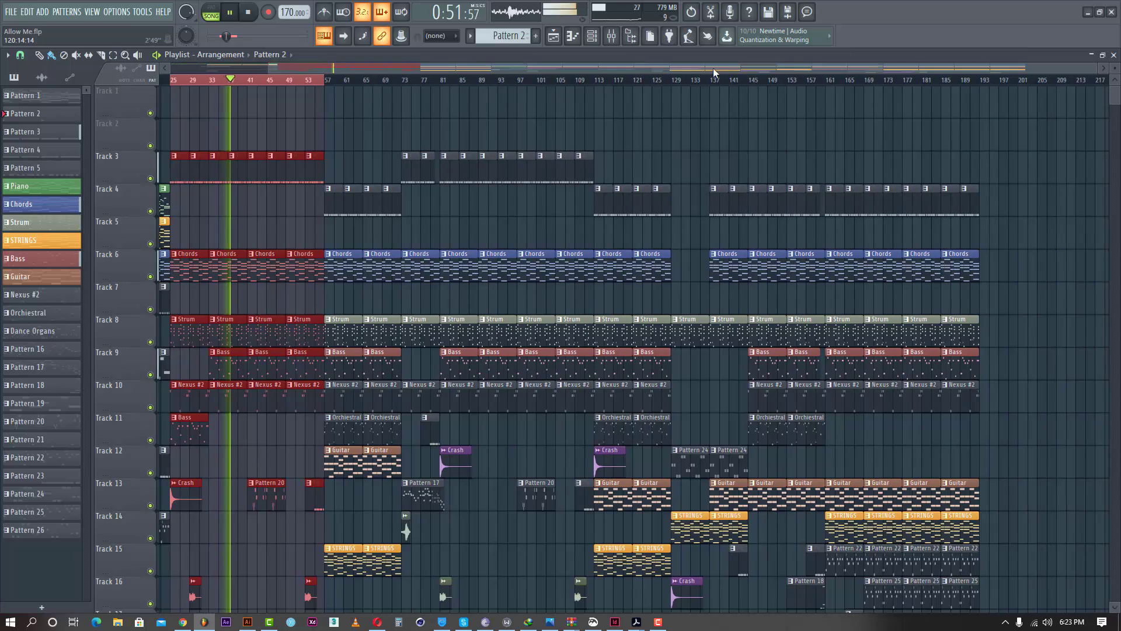
pyautogui.click(500, 83)
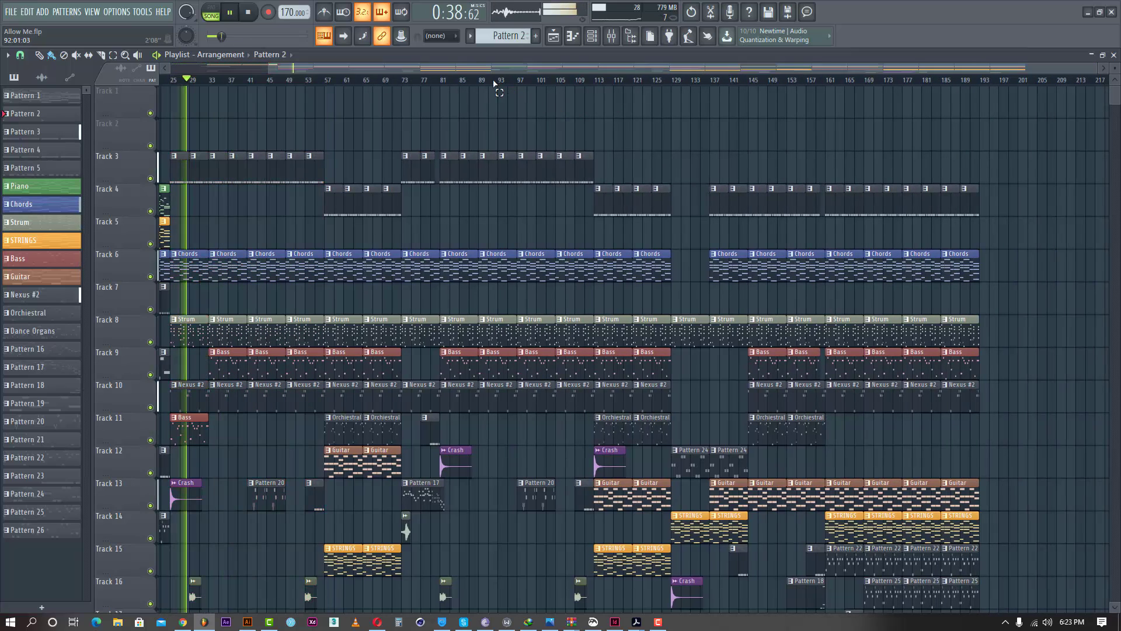
# Audition the full mix from about bars 65, 168 and 161 of the arrangement, and stop playback.
pyautogui.click(497, 83)
pyautogui.click(364, 81)
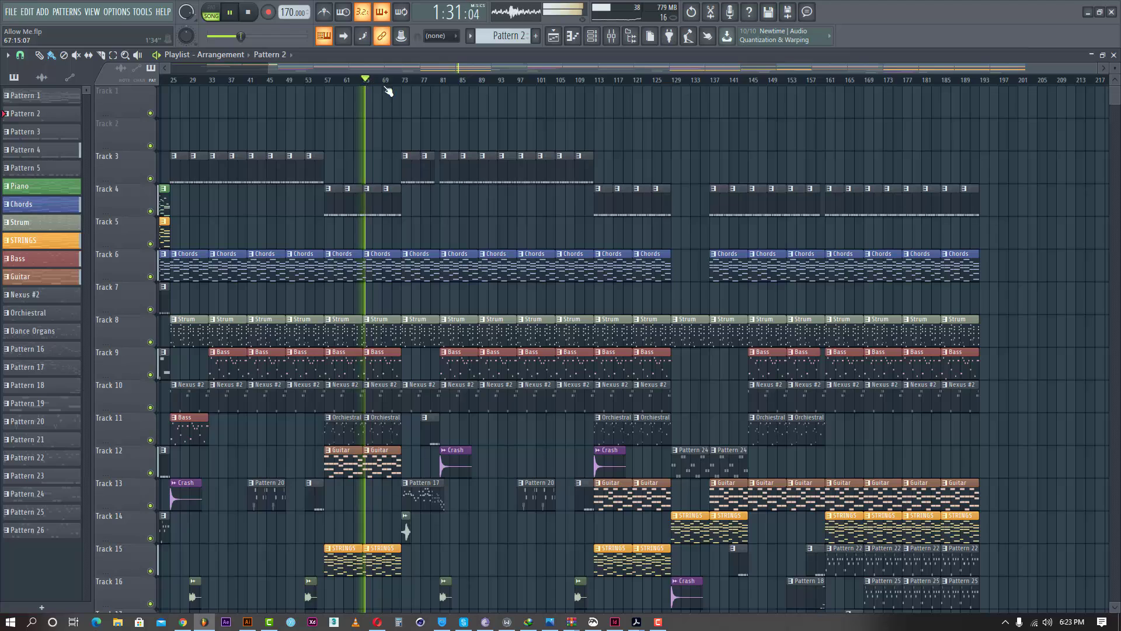
pyautogui.click(865, 82)
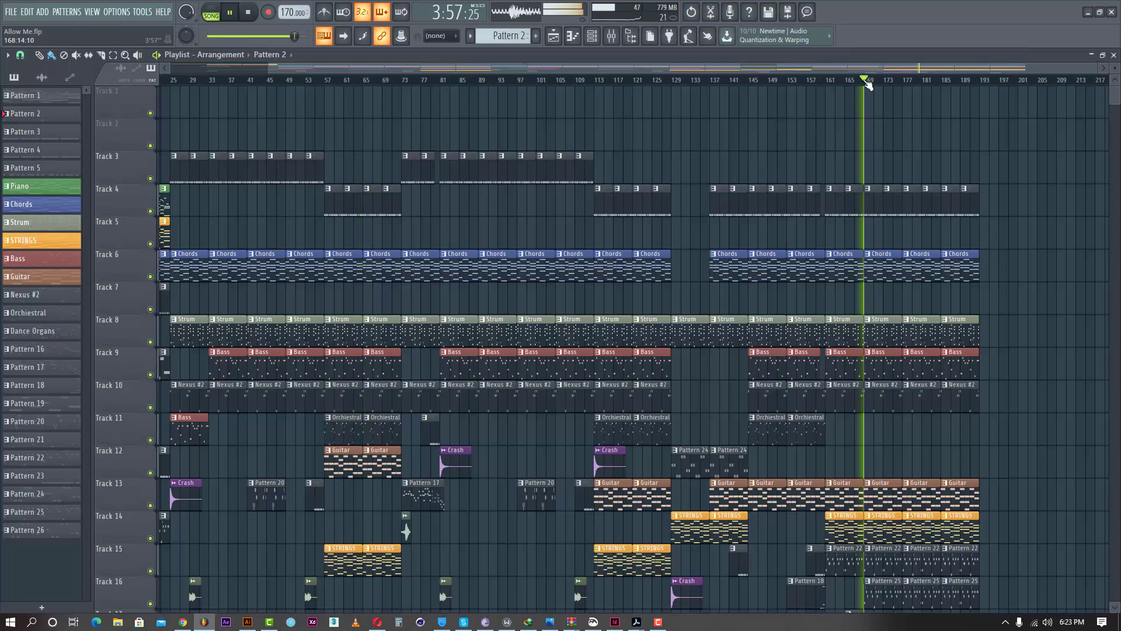
pyautogui.click(834, 82)
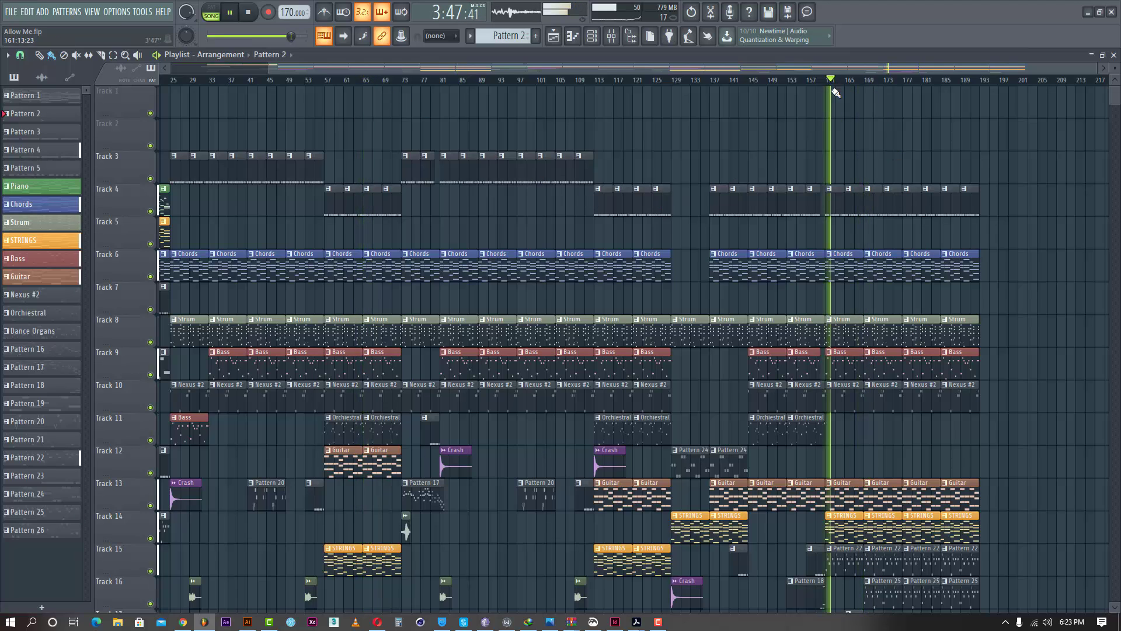
pyautogui.scroll(-2, 871, 343)
pyautogui.scroll(-3, 871, 342)
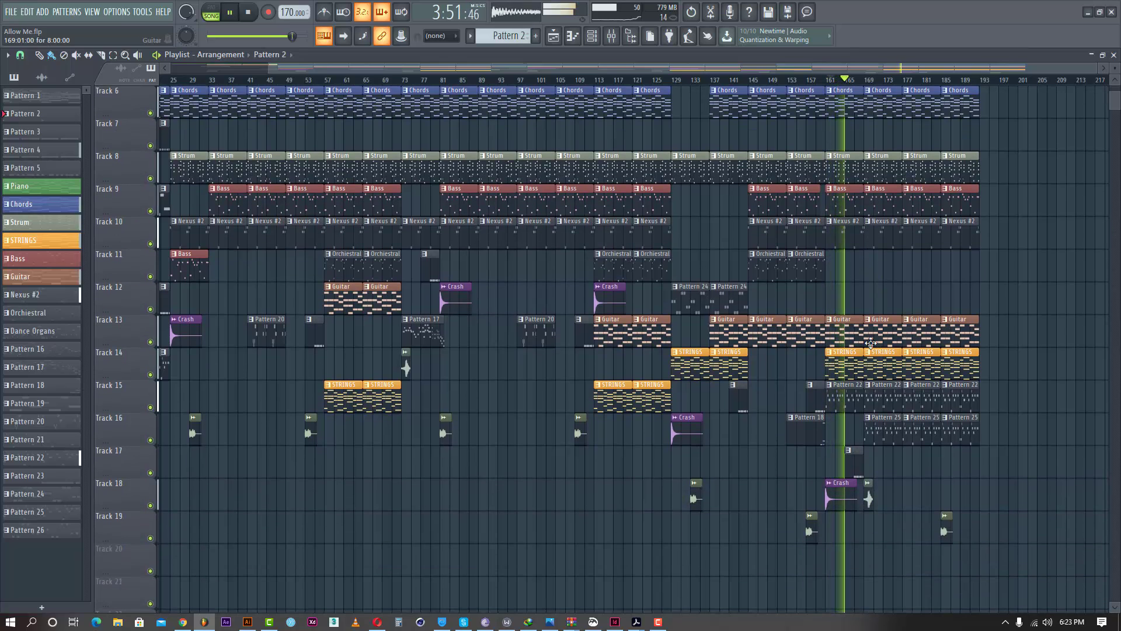
pyautogui.press('space')
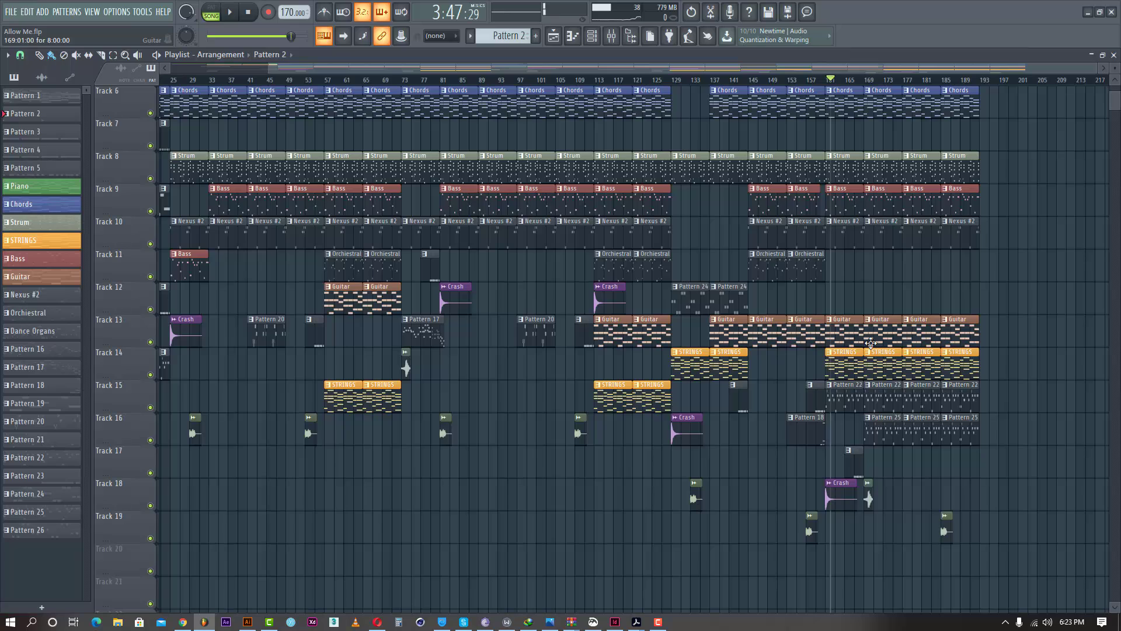